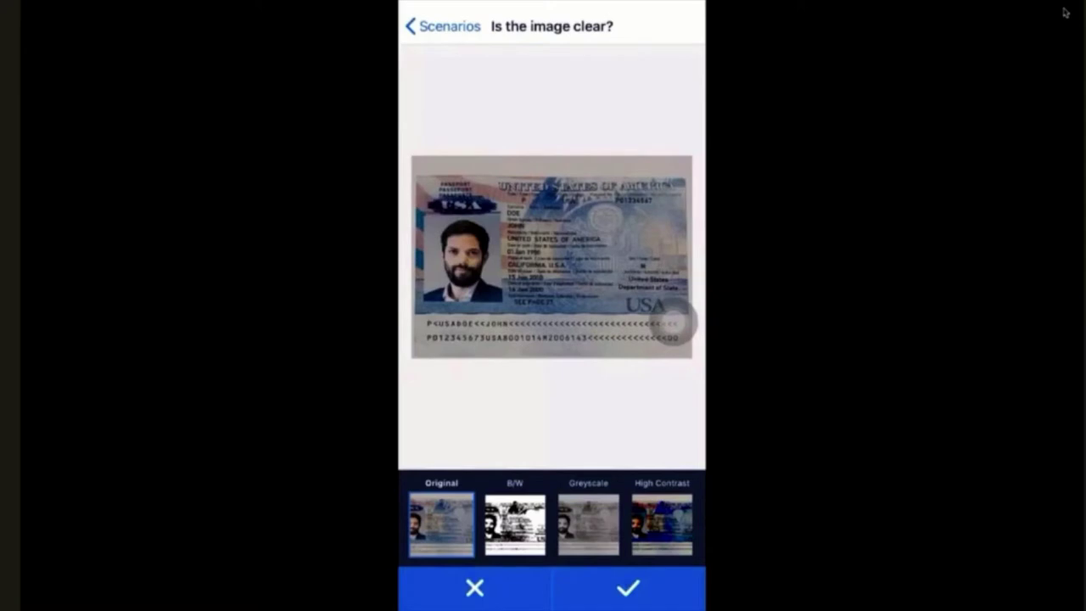
Preview the passport in black and white, then keep it in original colour.
{"action": "left_click", "coordinate": [515, 524]}
{"action": "left_click", "coordinate": [441, 523]}
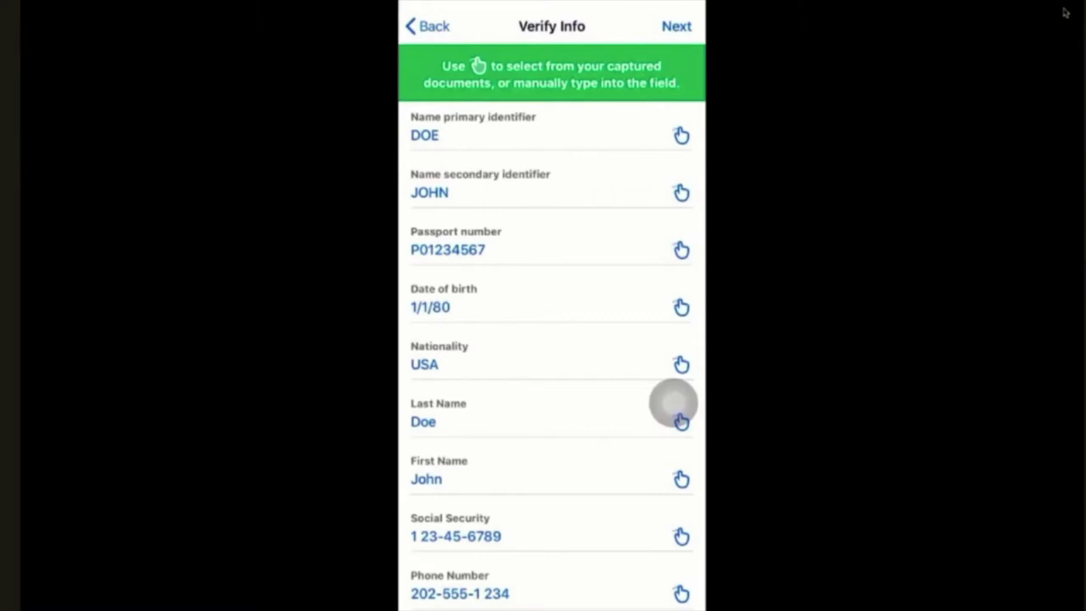
Erase the prefilled Social Security value on Verify Info and type a replacement entry.
{"action": "scroll", "coordinate": [672, 403], "scroll_direction": "down", "scroll_amount": 2}
{"action": "scroll", "coordinate": [673, 403], "scroll_direction": "up", "scroll_amount": 1}
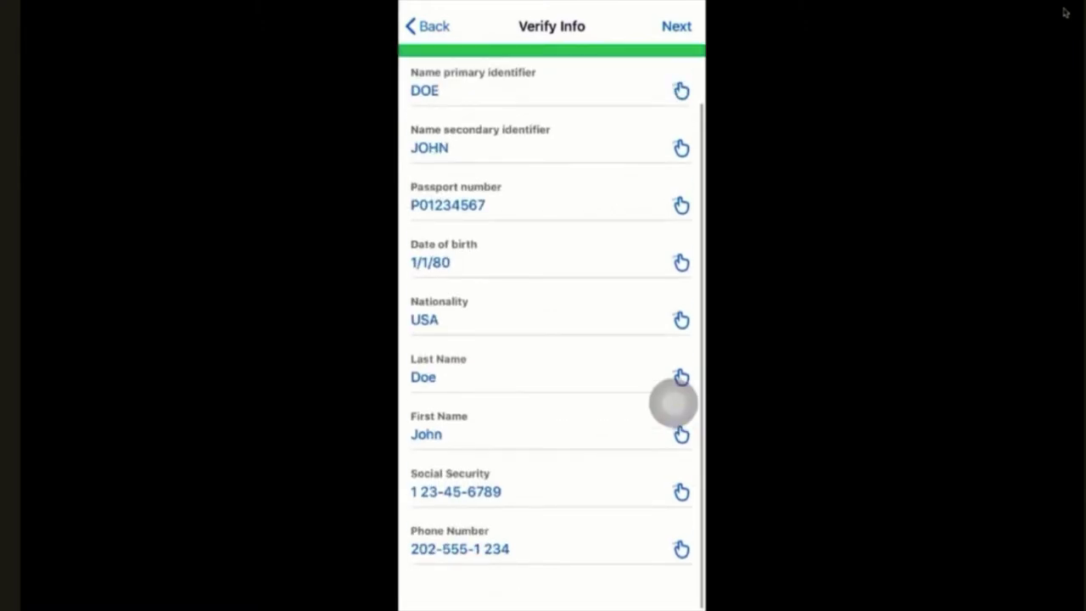
{"action": "scroll", "coordinate": [672, 403], "scroll_direction": "up", "scroll_amount": 1}
{"action": "scroll", "coordinate": [673, 402], "scroll_direction": "up", "scroll_amount": 1}
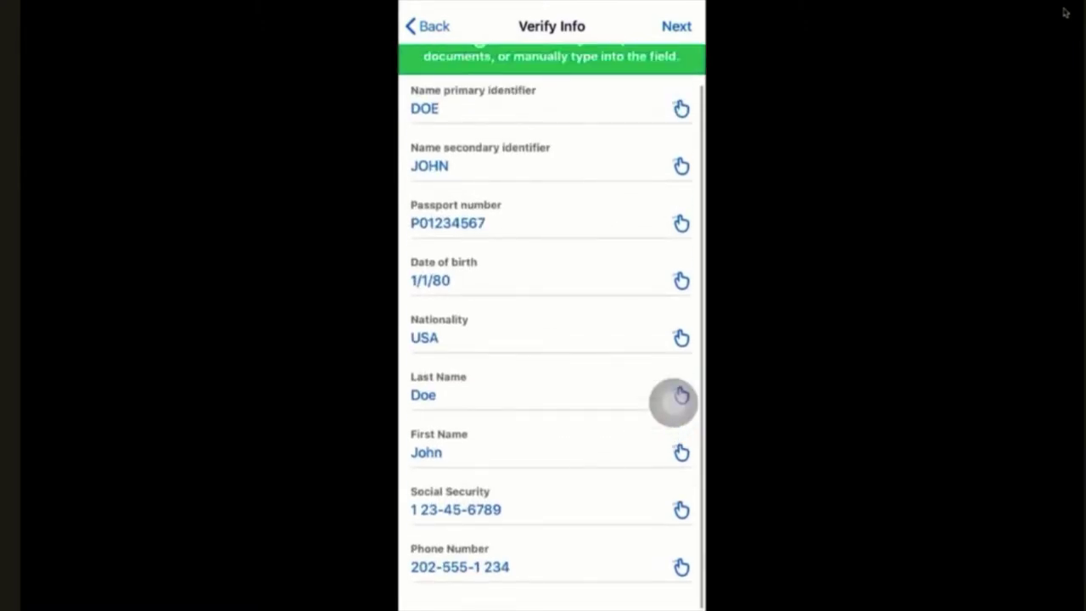
{"action": "scroll", "coordinate": [673, 402], "scroll_direction": "up", "scroll_amount": 1}
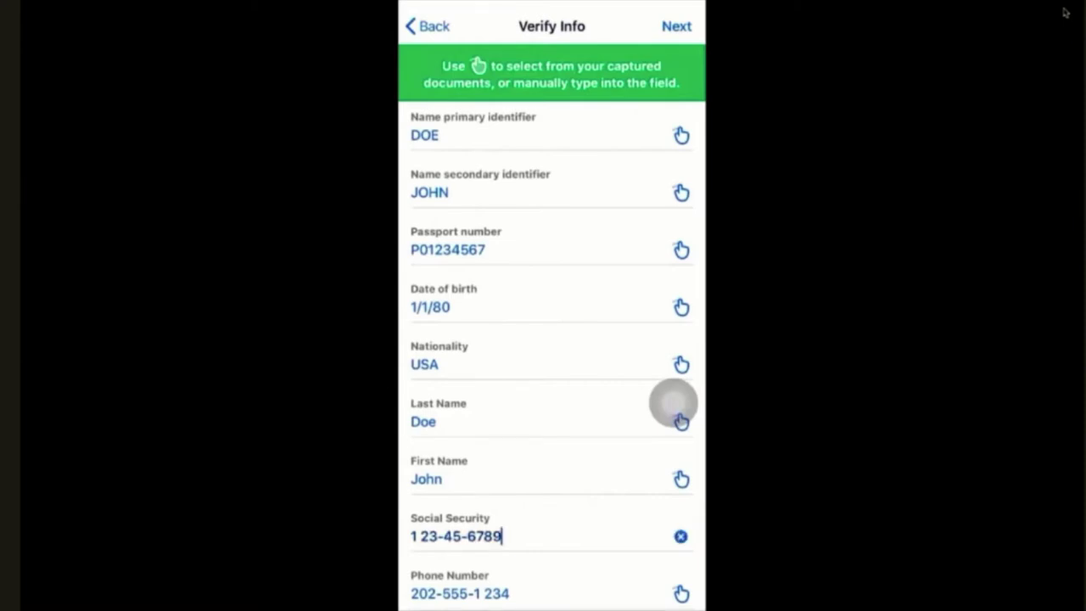
{"action": "key", "text": "BackSpace"}
{"action": "key", "text": "BackSpace"}
{"action": "key", "text": "BackSpace"}
{"action": "key", "text": "BackSpace"}
{"action": "key", "text": "BackSpace"}
{"action": "key", "text": "BackSpace"}
{"action": "key", "text": "BackSpace"}
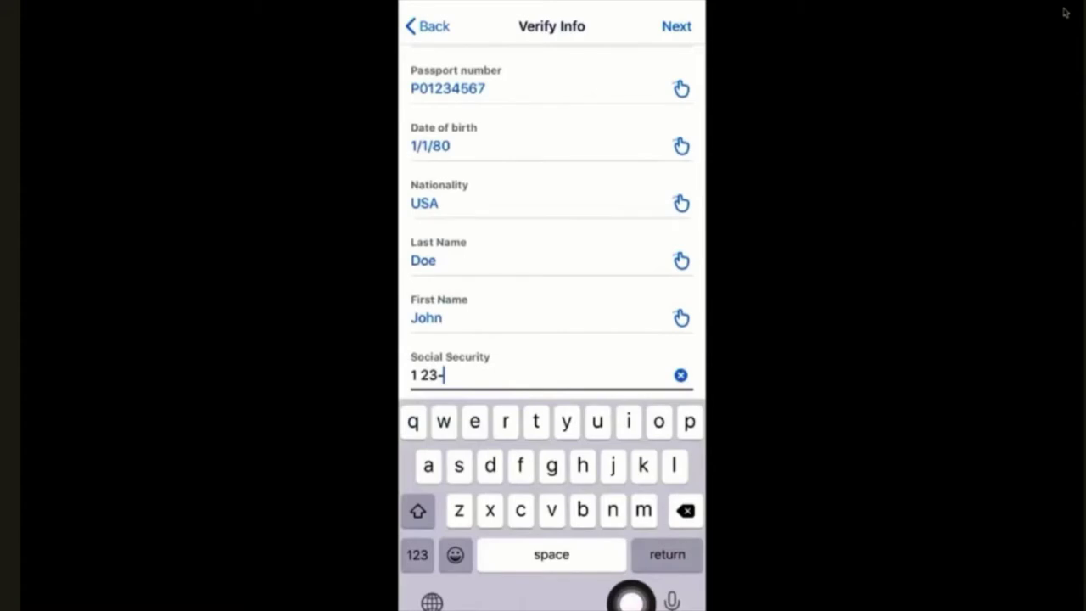
{"action": "key", "text": "BackSpace"}
{"action": "key", "text": "BackSpace"}
{"action": "key", "text": "BackSpace"}
{"action": "key", "text": "BackSpace"}
{"action": "type", "text": "durndnf"}
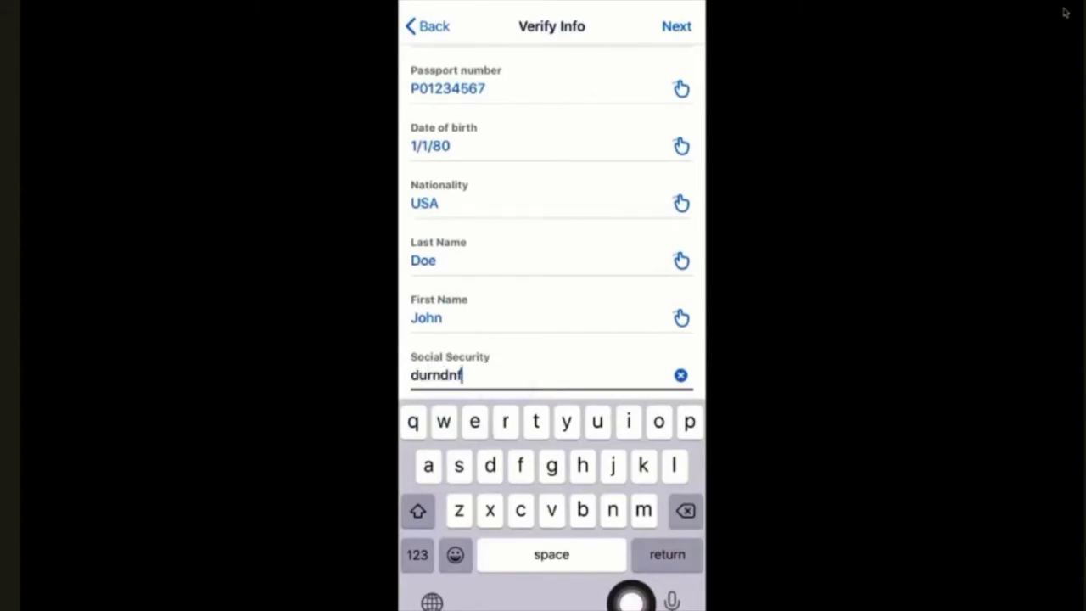
{"action": "key", "text": "Return"}
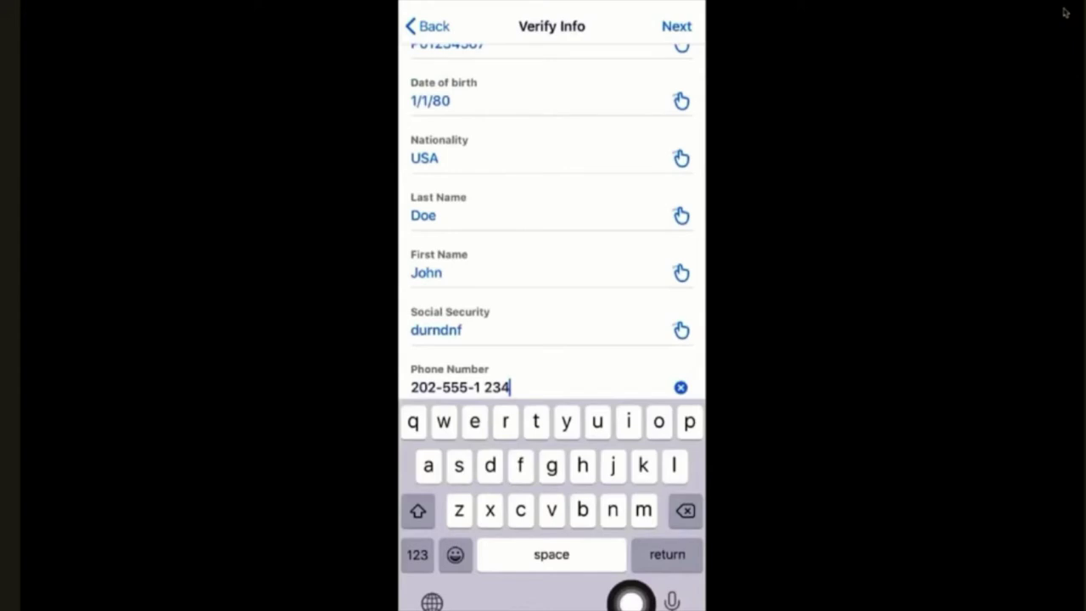
{"action": "left_click", "coordinate": [462, 330]}
{"action": "key", "text": "Return"}
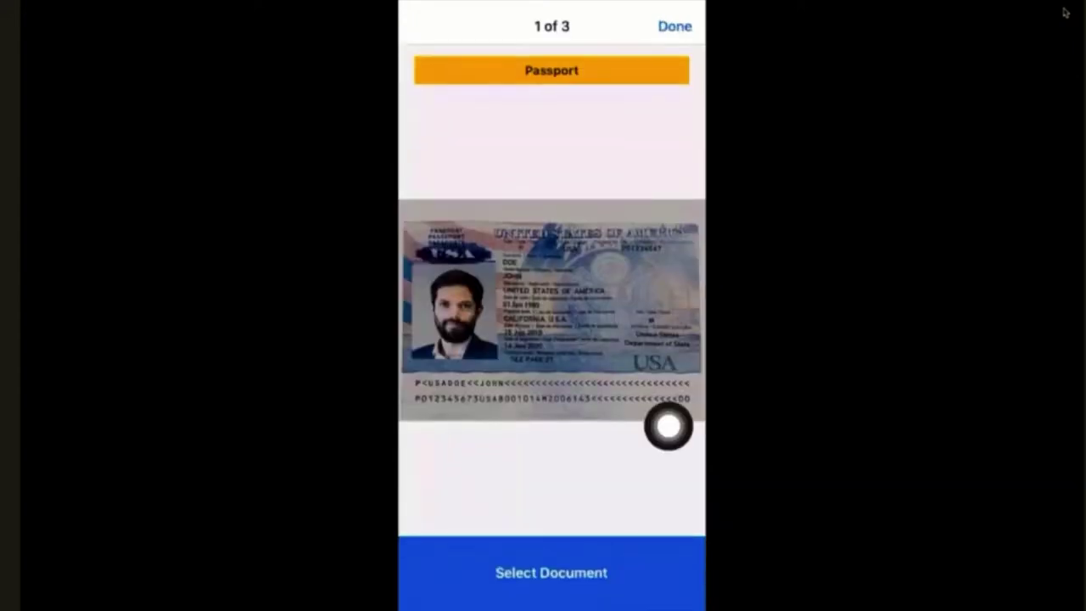
Swipe to the captured Employee I9 Form (2 of 3) and select it as the source.
{"action": "left_click_drag", "start_coordinate": [668, 427], "coordinate": [475, 424]}
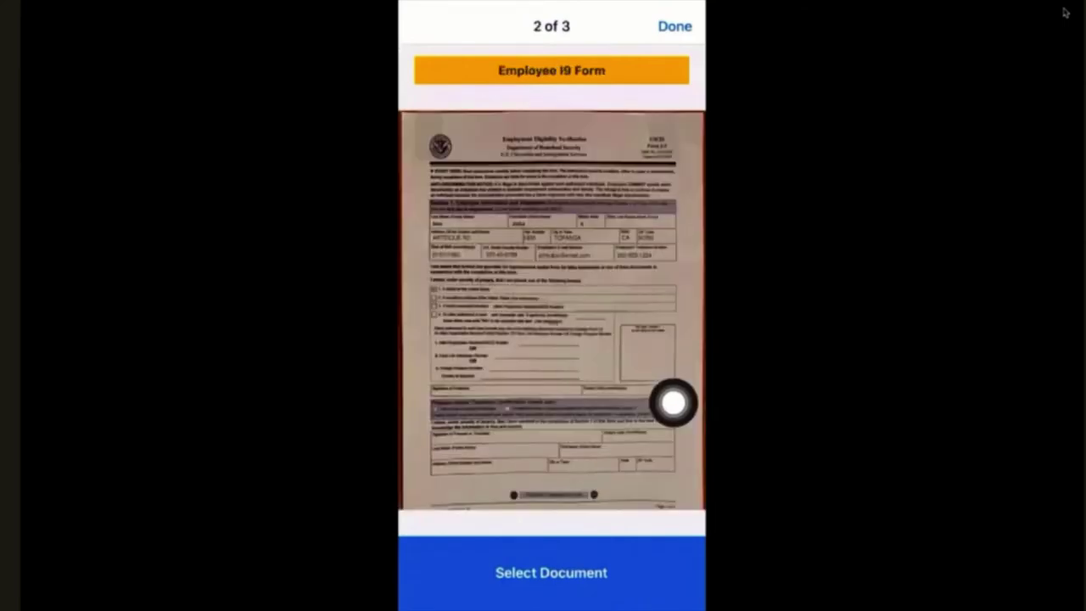
{"action": "left_click", "coordinate": [673, 402]}
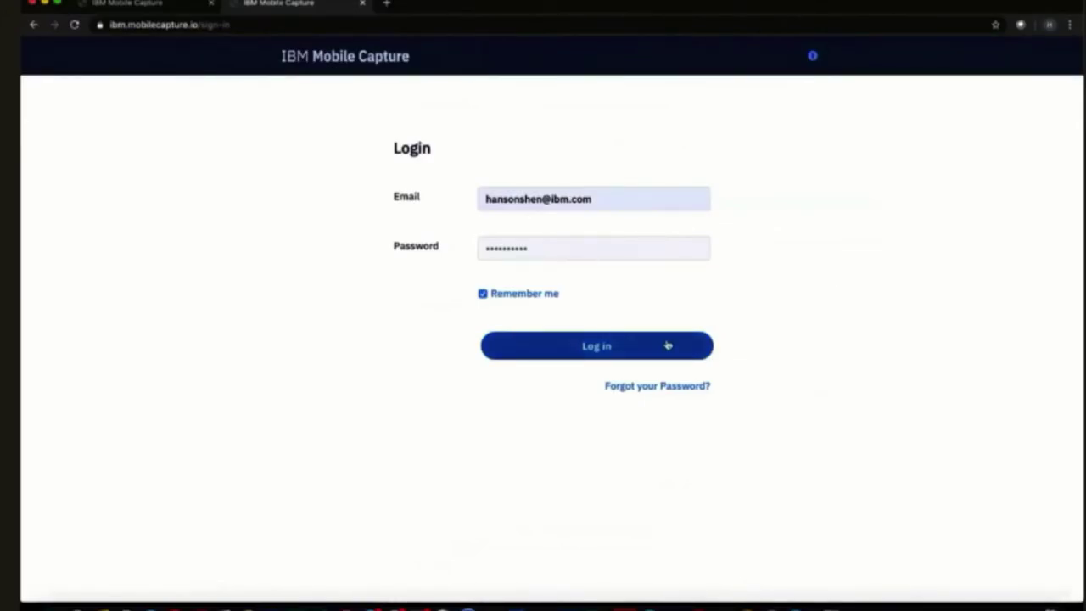
Log in to the web portal and dismiss the mobile app QR-code popup.
{"action": "left_click", "coordinate": [620, 356]}
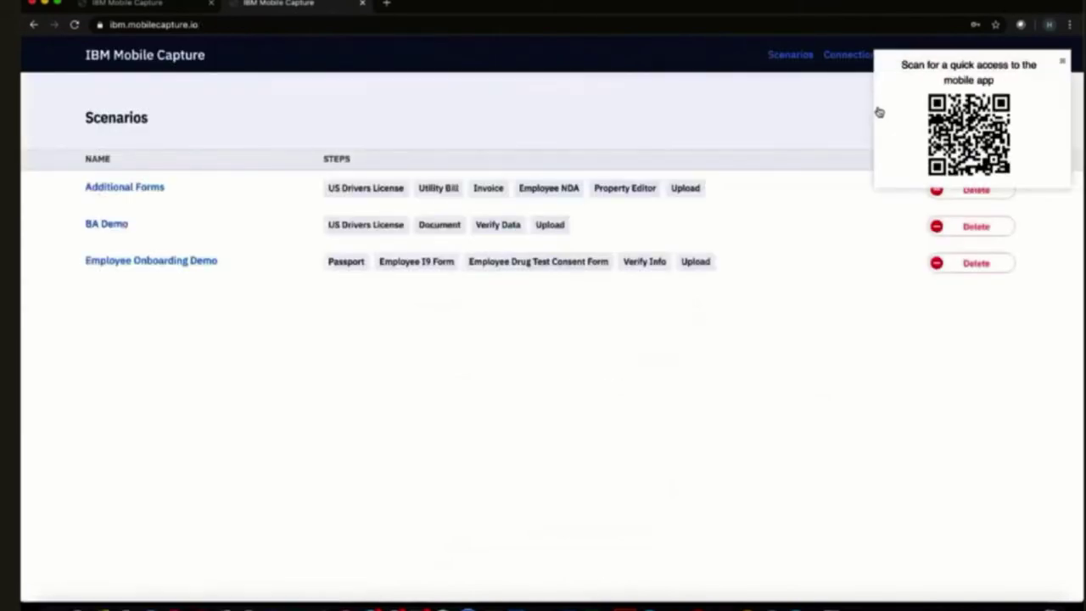
{"action": "left_click", "coordinate": [1061, 63]}
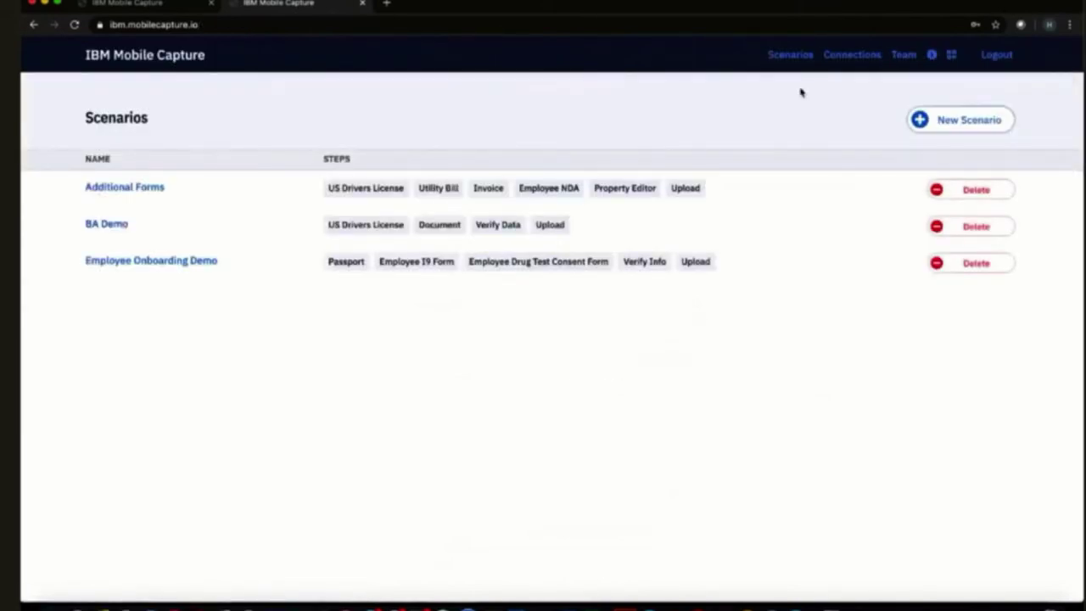
Create a new scenario named 'Emplpyee Onboarding'.
{"action": "left_click", "coordinate": [985, 127]}
{"action": "left_click", "coordinate": [522, 168]}
{"action": "type", "text": "EWm"}
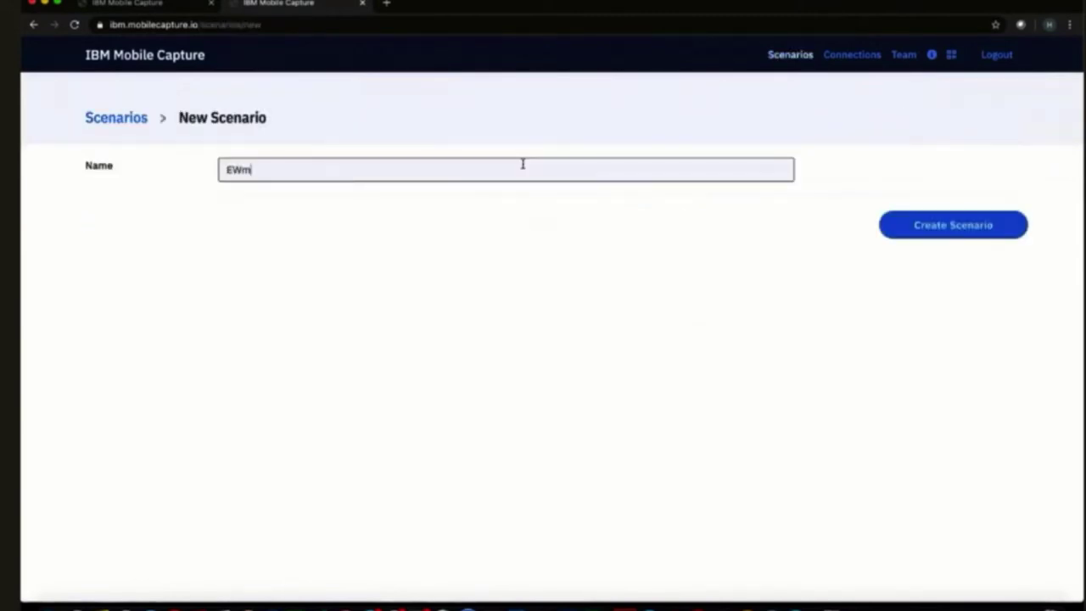
{"action": "key", "text": "BackSpace"}
{"action": "key", "text": "BackSpace"}
{"action": "type", "text": "mplkoyee"}
{"action": "key", "text": "BackSpace"}
{"action": "key", "text": "BackSpace"}
{"action": "key", "text": "BackSpace"}
{"action": "key", "text": "BackSpace"}
{"action": "key", "text": "BackSpace"}
{"action": "type", "text": "pyee n"}
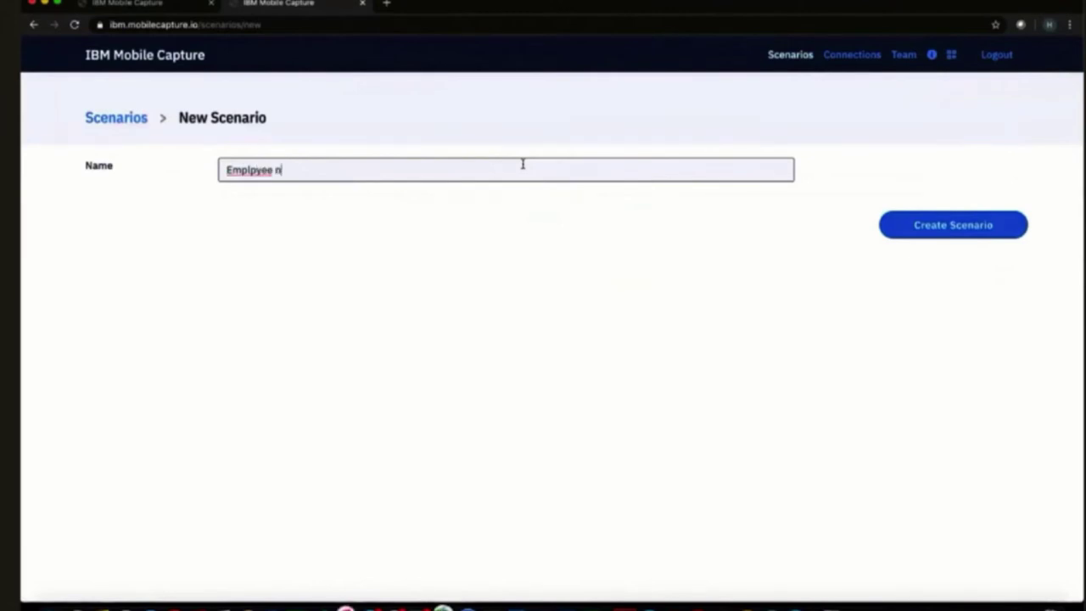
{"action": "key", "text": "BackSpace"}
{"action": "type", "text": "Ph"}
{"action": "key", "text": "BackSpace"}
{"action": "key", "text": "BackSpace"}
{"action": "type", "text": "Onboardin"}
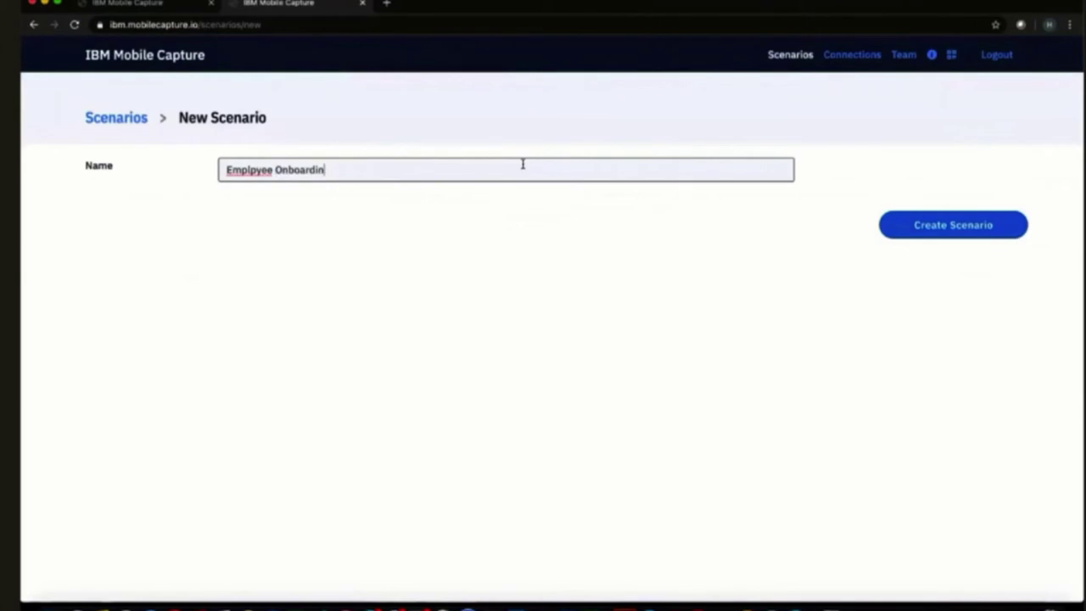
{"action": "type", "text": "g"}
{"action": "left_click", "coordinate": [959, 219]}
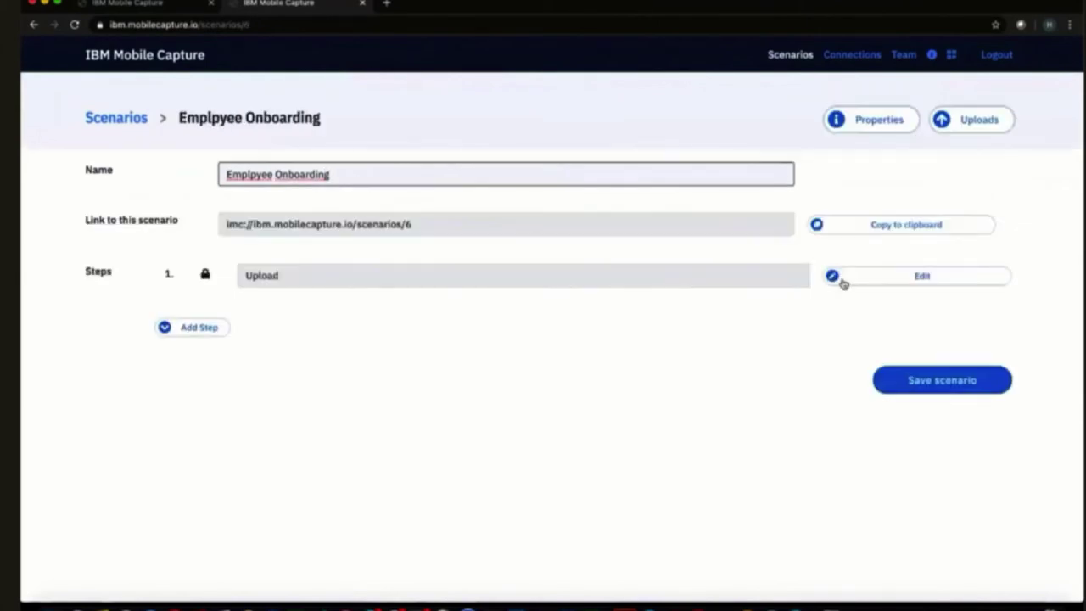
Check the default Upload step's settings, then return to the scenario's step list.
{"action": "left_click", "coordinate": [872, 282]}
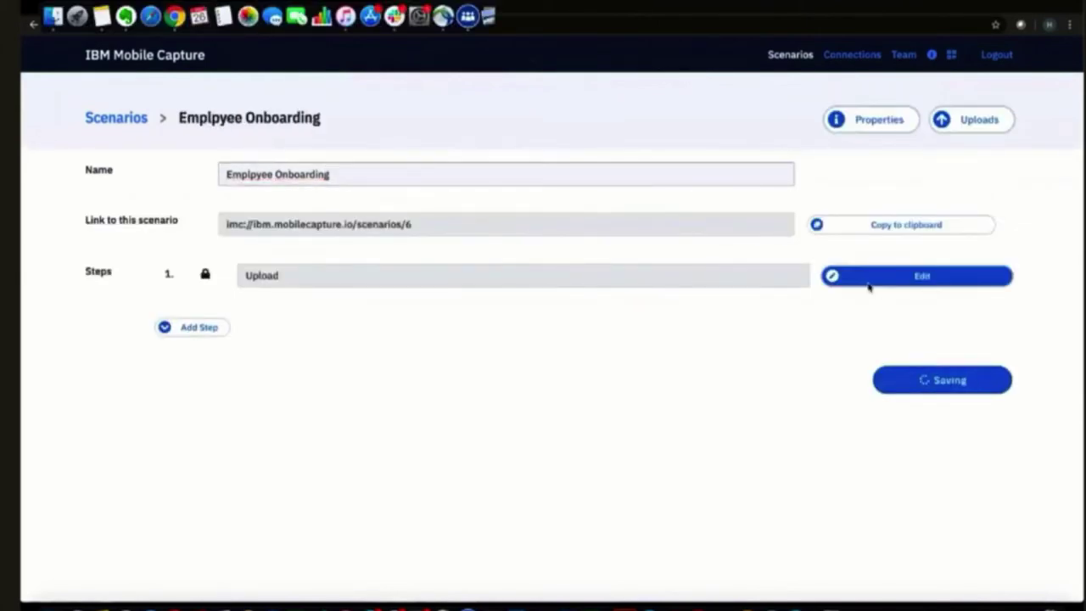
{"action": "left_click", "coordinate": [230, 123]}
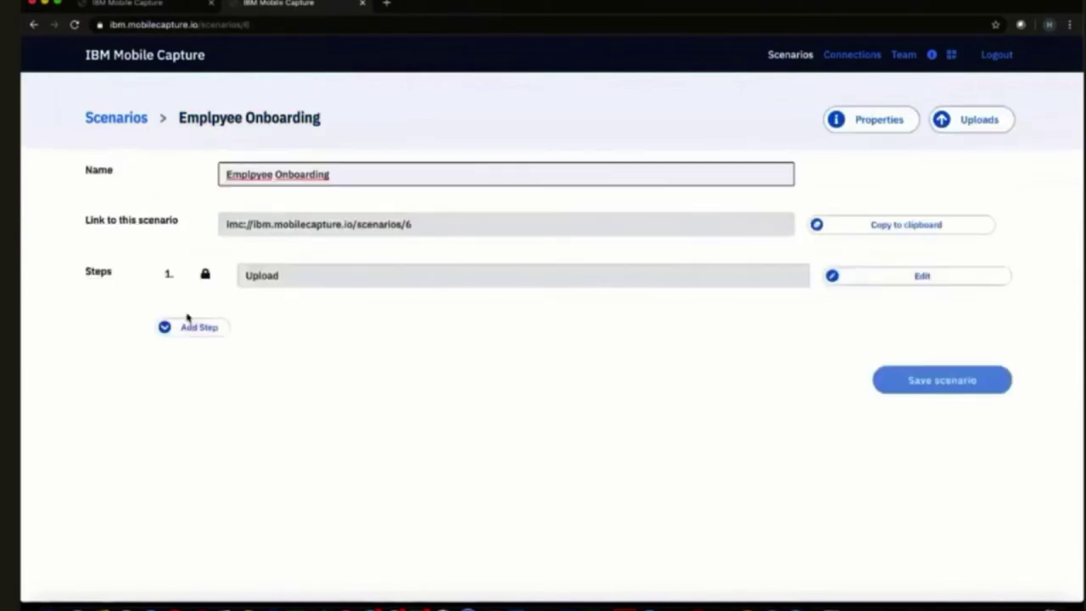
{"action": "left_click", "coordinate": [189, 326]}
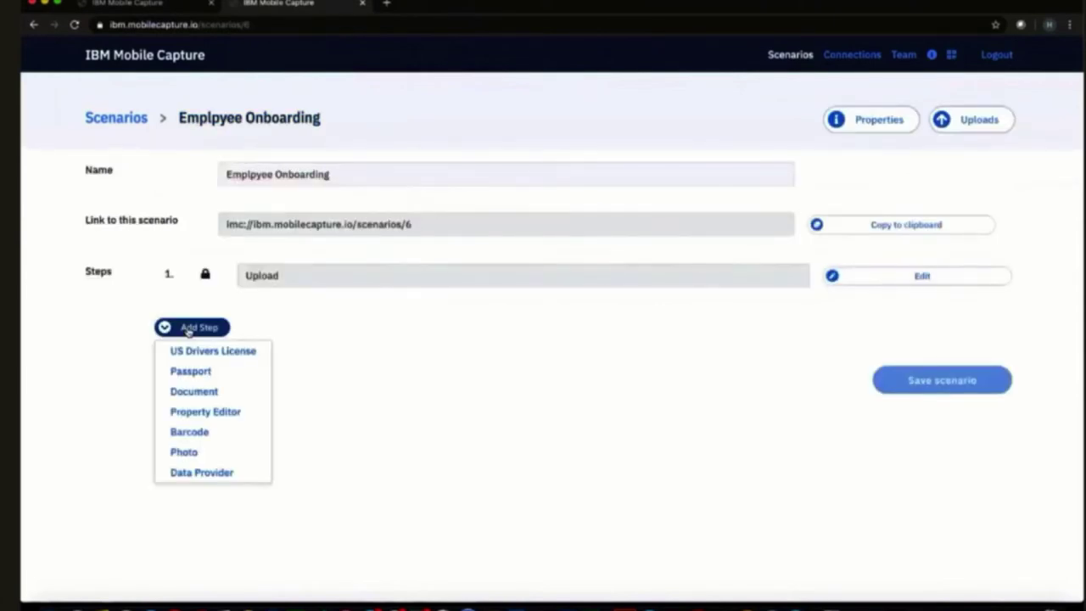
Add a Passport step capturing Name primary identifier, Passport number and Date of birth.
{"action": "left_click", "coordinate": [229, 371]}
{"action": "left_click", "coordinate": [844, 284]}
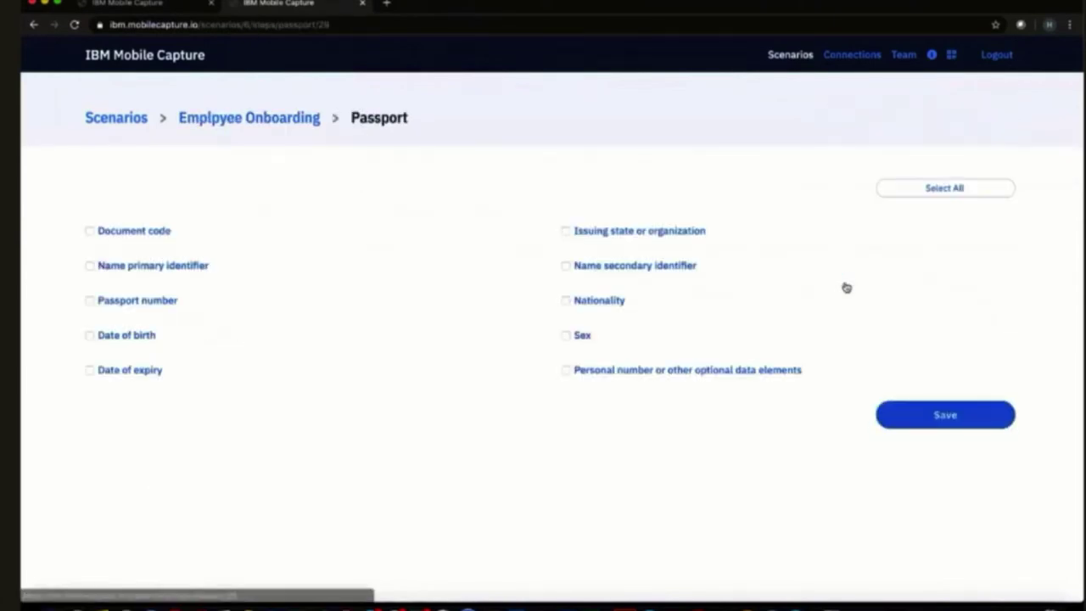
{"action": "left_click", "coordinate": [175, 269]}
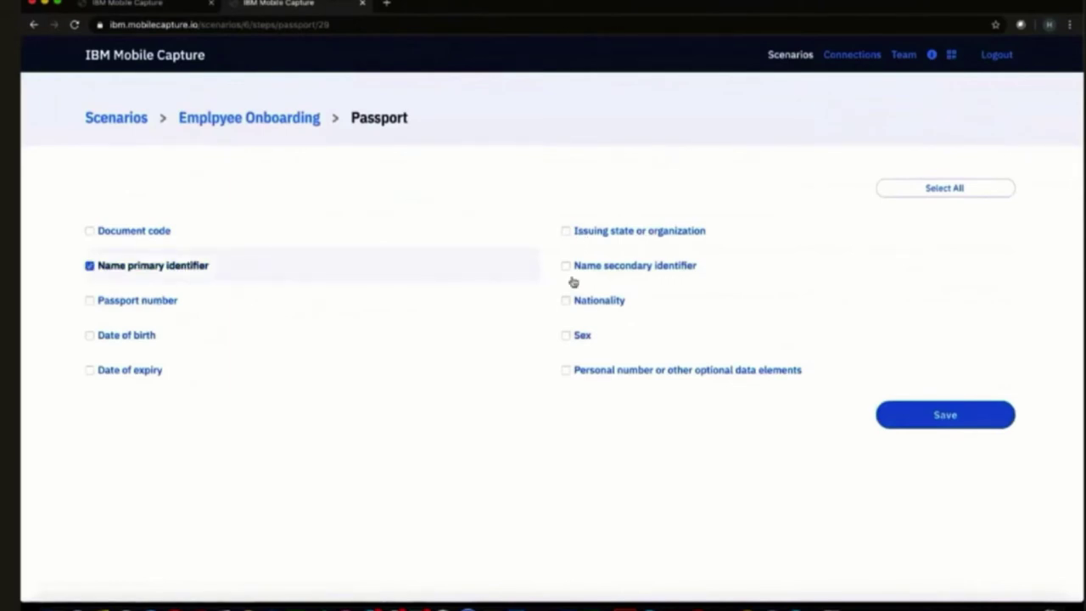
{"action": "left_click", "coordinate": [170, 306]}
{"action": "left_click", "coordinate": [136, 339]}
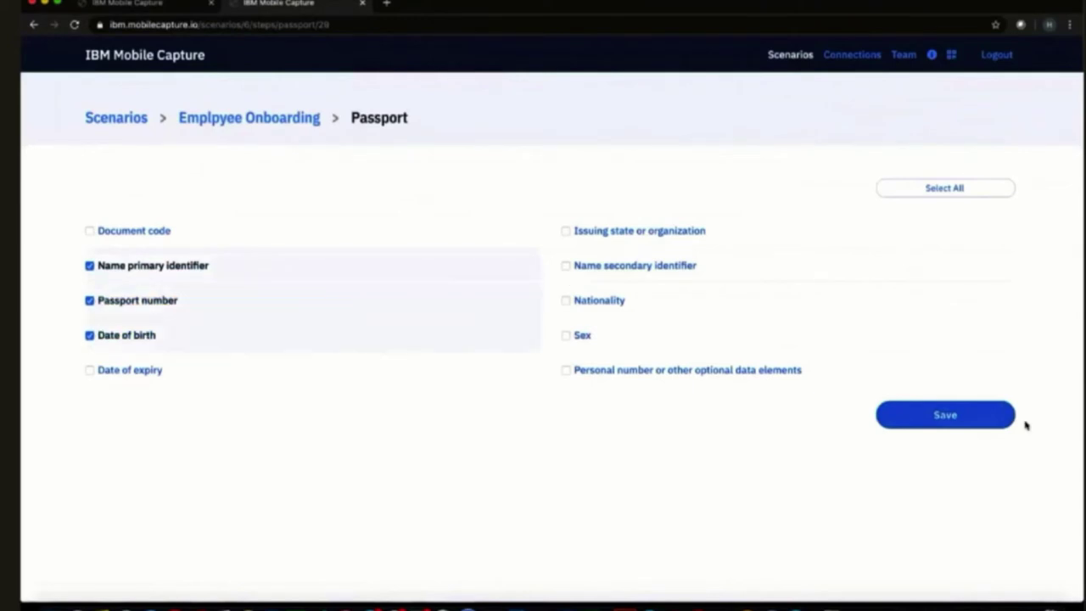
{"action": "left_click", "coordinate": [946, 418]}
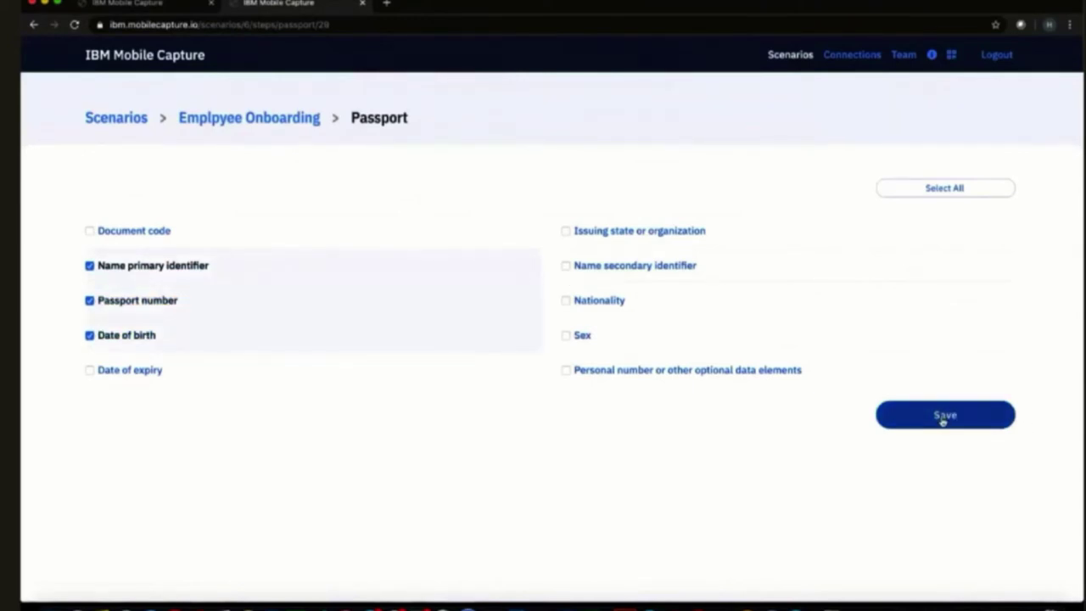
{"action": "left_click", "coordinate": [943, 420]}
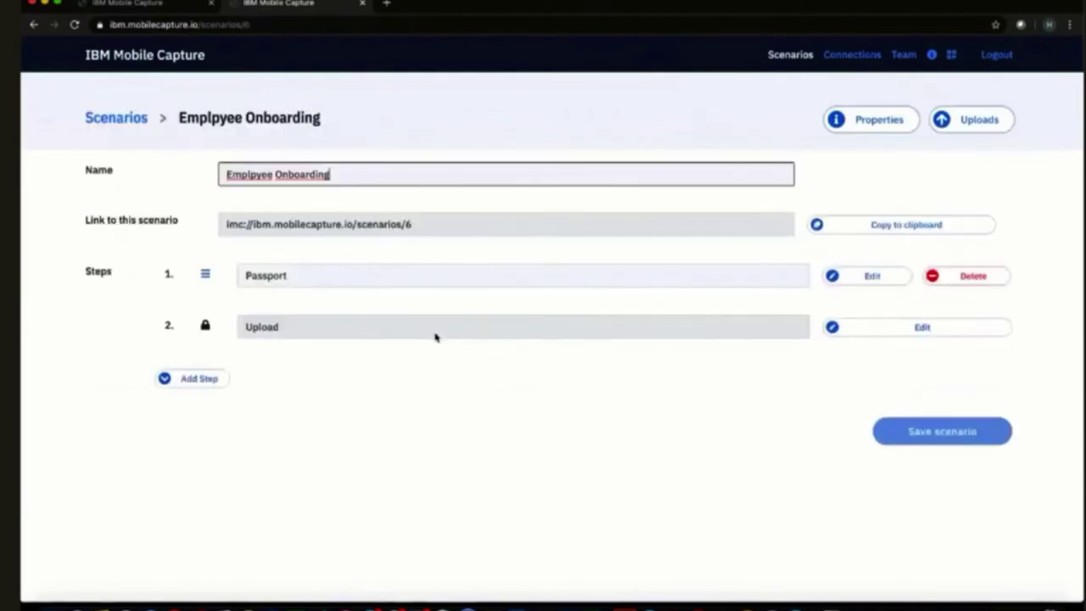
Add a Document step and rename it 'I9 Form'.
{"action": "left_click", "coordinate": [189, 382]}
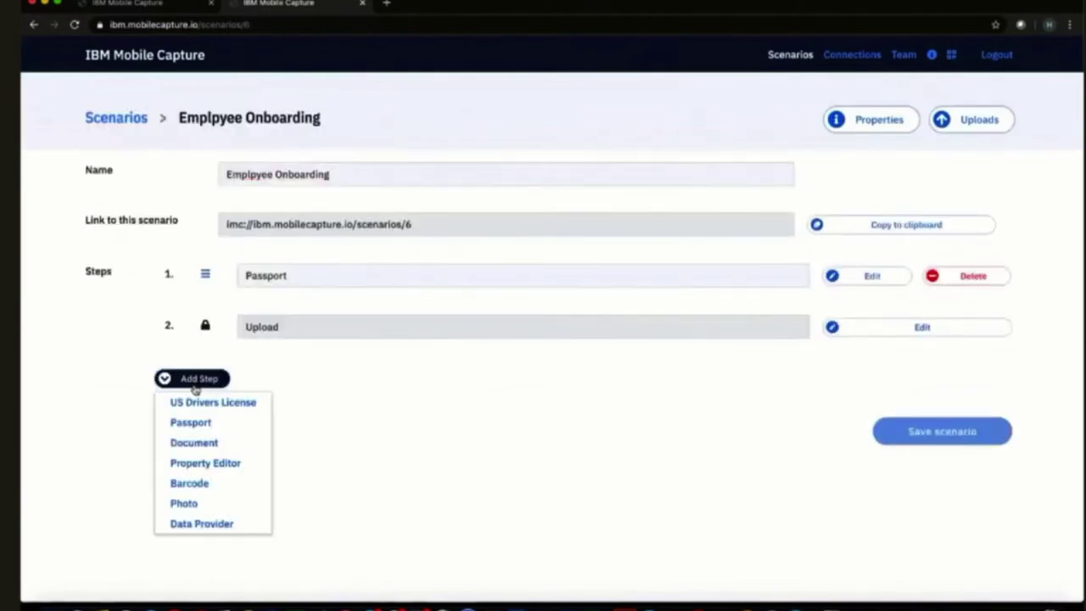
{"action": "left_click", "coordinate": [242, 446]}
{"action": "left_click_drag", "start_coordinate": [322, 330], "coordinate": [169, 325]}
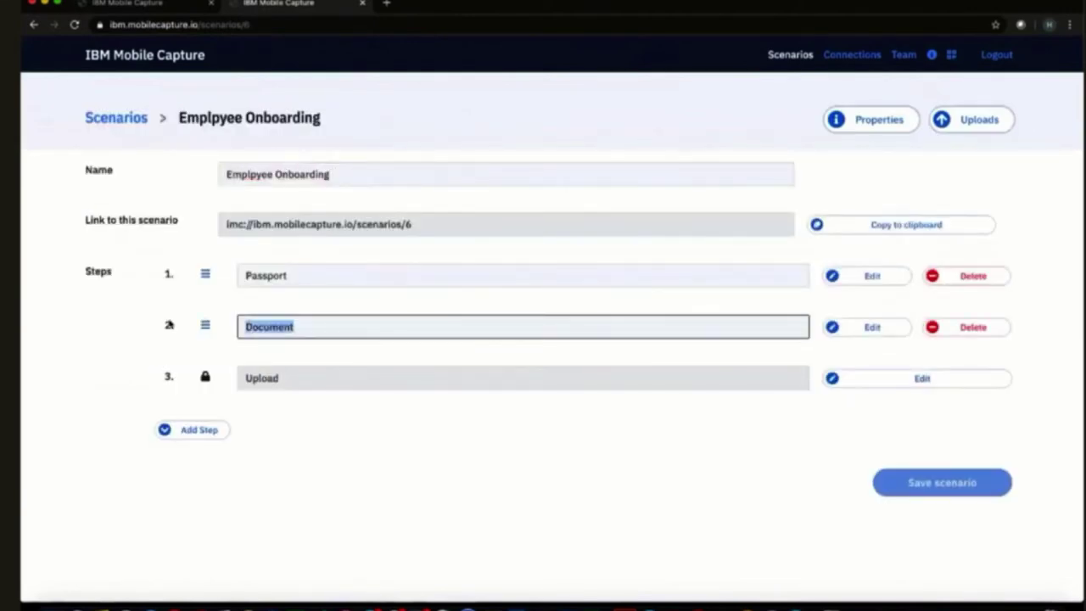
{"action": "type", "text": "I9 Form"}
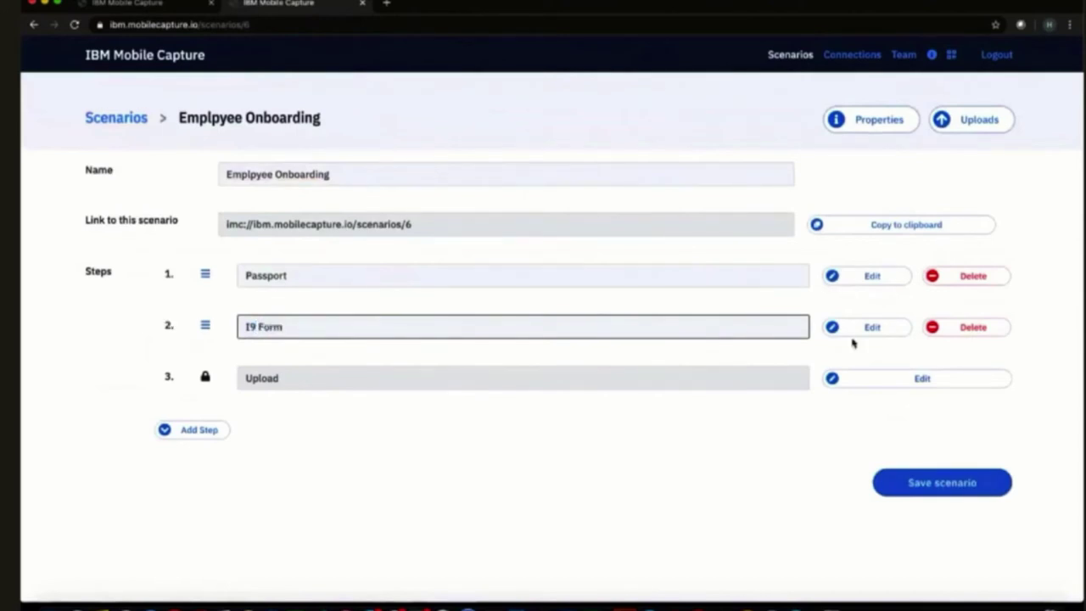
Upload Demo-i-9 page-001.jpg as the I9 Form step's document image.
{"action": "left_click", "coordinate": [849, 334]}
{"action": "left_click", "coordinate": [542, 222]}
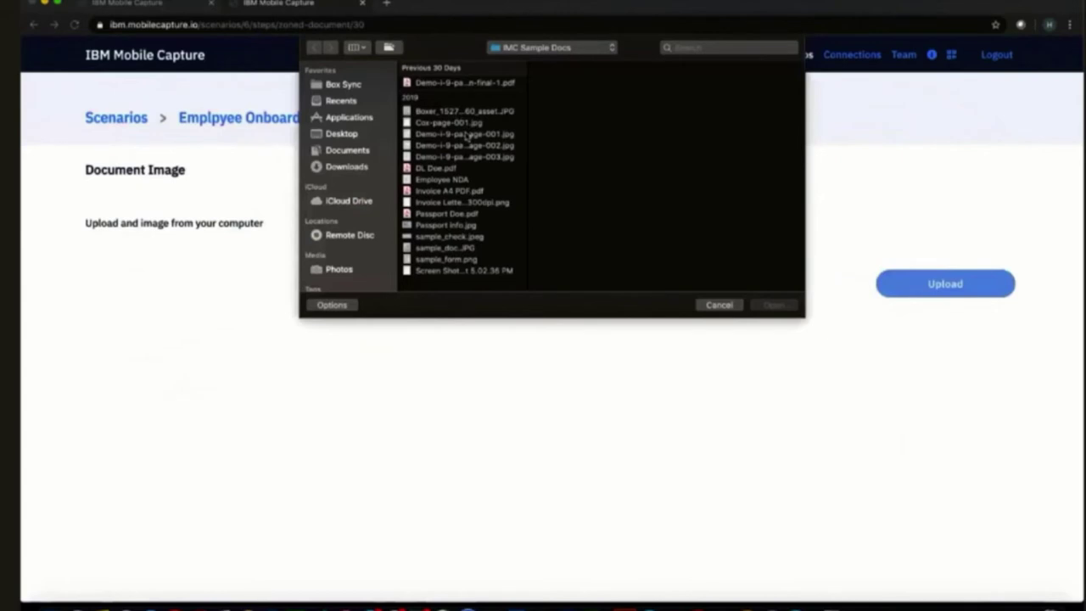
{"action": "left_click", "coordinate": [465, 138]}
{"action": "left_click", "coordinate": [773, 305]}
{"action": "left_click", "coordinate": [906, 293]}
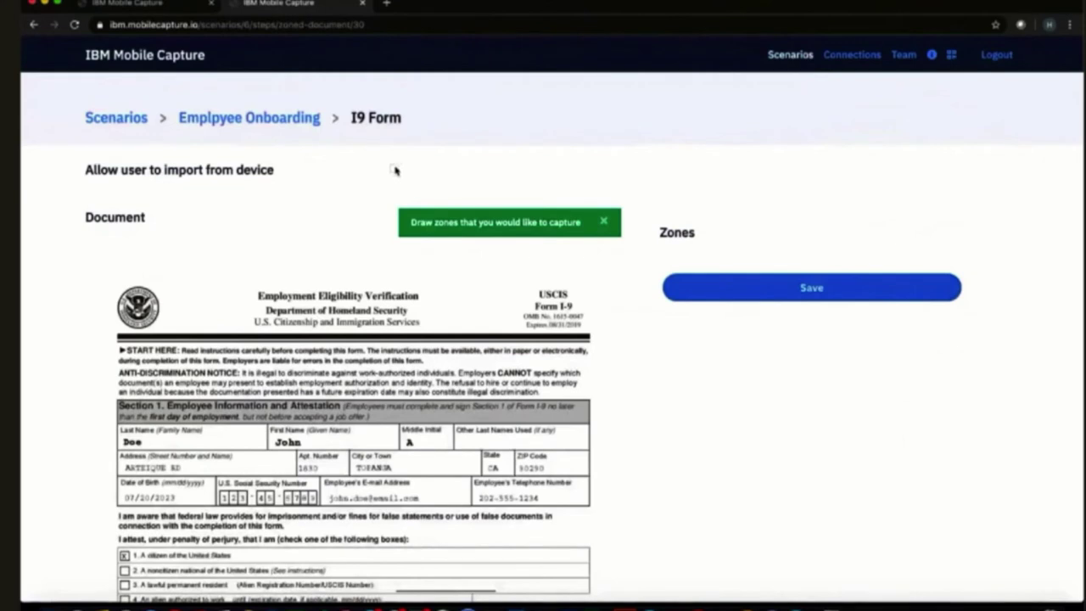
Draw capture zones around the last name, first name and date of birth values.
{"action": "scroll", "coordinate": [395, 171], "scroll_direction": "down", "scroll_amount": 3}
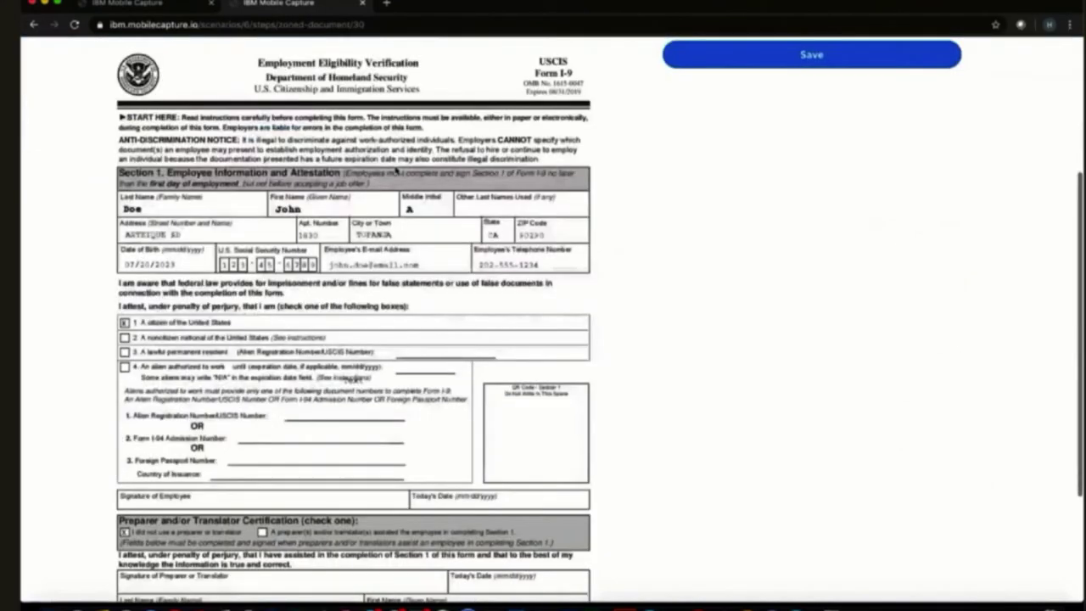
{"action": "left_click_drag", "start_coordinate": [122, 204], "coordinate": [165, 214]}
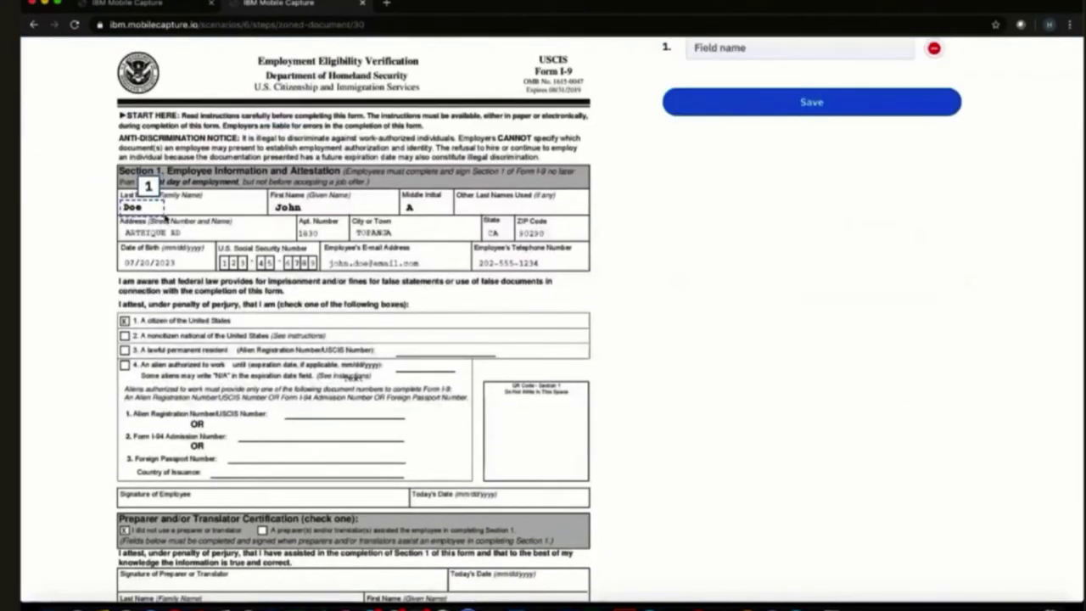
{"action": "left_click_drag", "start_coordinate": [316, 219], "coordinate": [268, 200]}
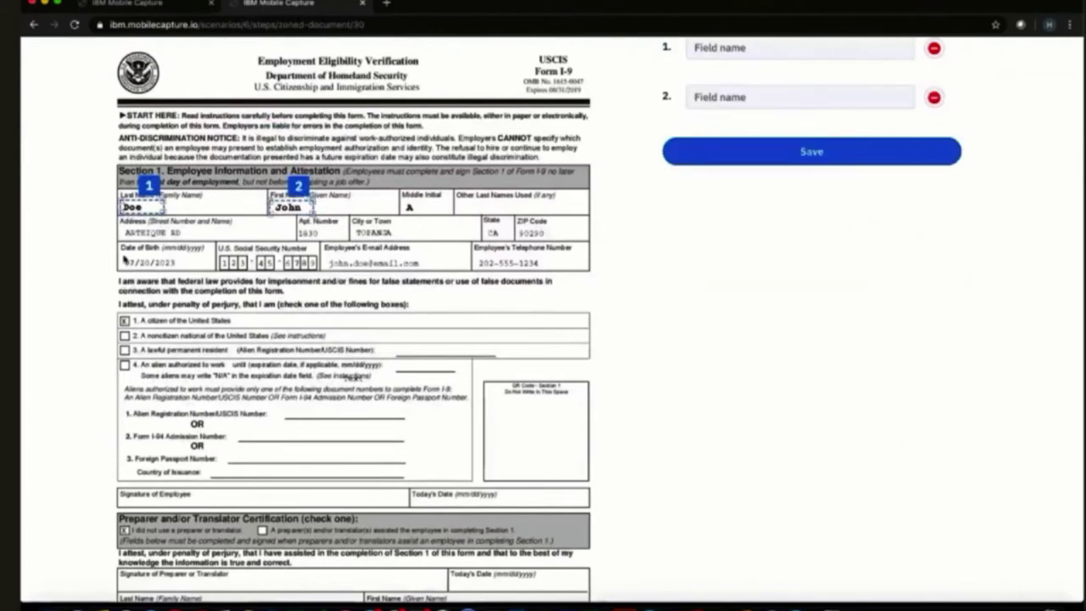
{"action": "left_click_drag", "start_coordinate": [124, 260], "coordinate": [318, 269]}
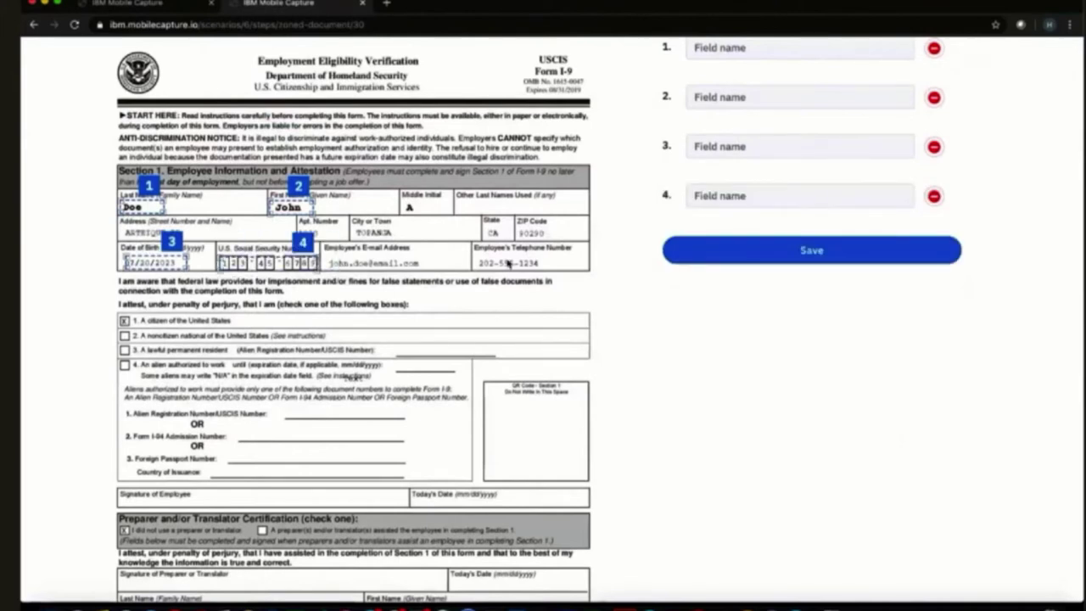
{"action": "scroll", "coordinate": [783, 160], "scroll_direction": "up", "scroll_amount": 1}
Name the zones Last Name, First Name, Date of Birth and SSN, and save them.
{"action": "left_click", "coordinate": [757, 88]}
{"action": "type", "text": "Last Name"}
{"action": "key", "text": "Tab"}
{"action": "type", "text": "First Name"}
{"action": "key", "text": "Tab"}
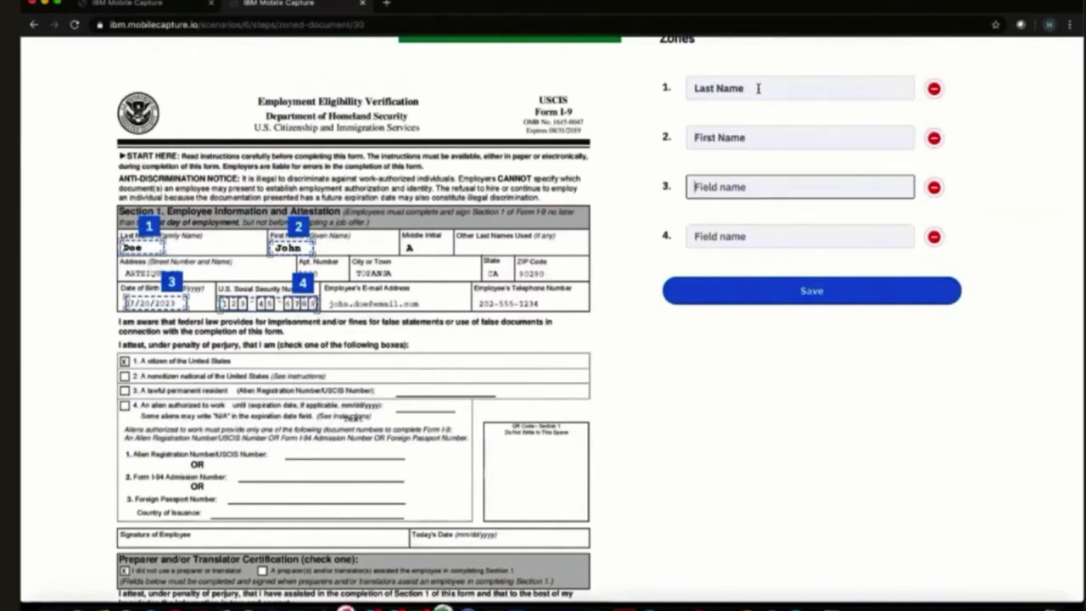
{"action": "type", "text": "Date of Birth"}
{"action": "key", "text": "Tab"}
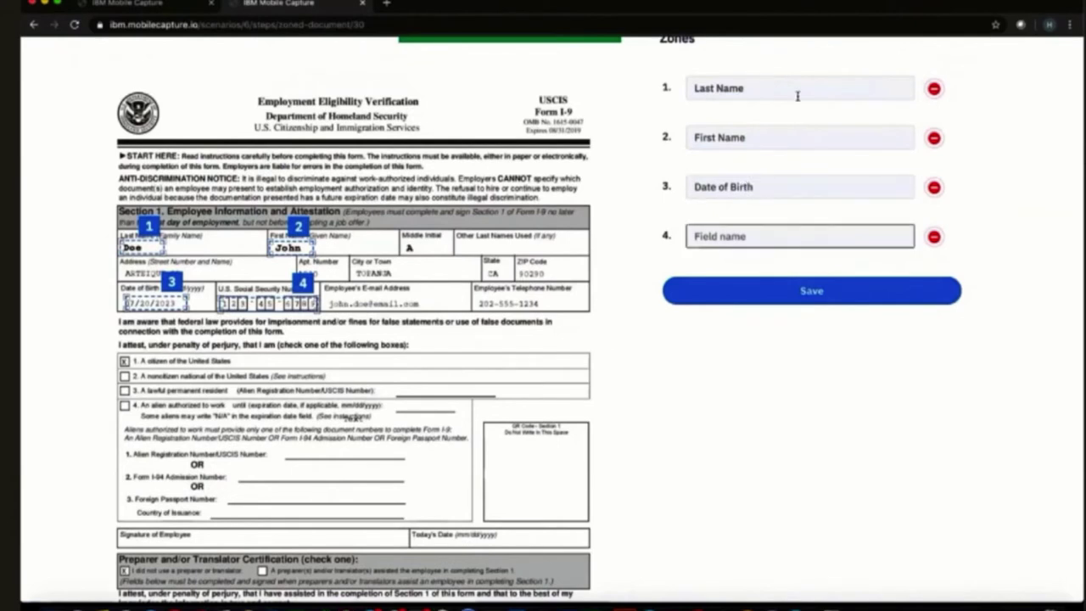
{"action": "type", "text": "SSN"}
{"action": "left_click", "coordinate": [802, 290]}
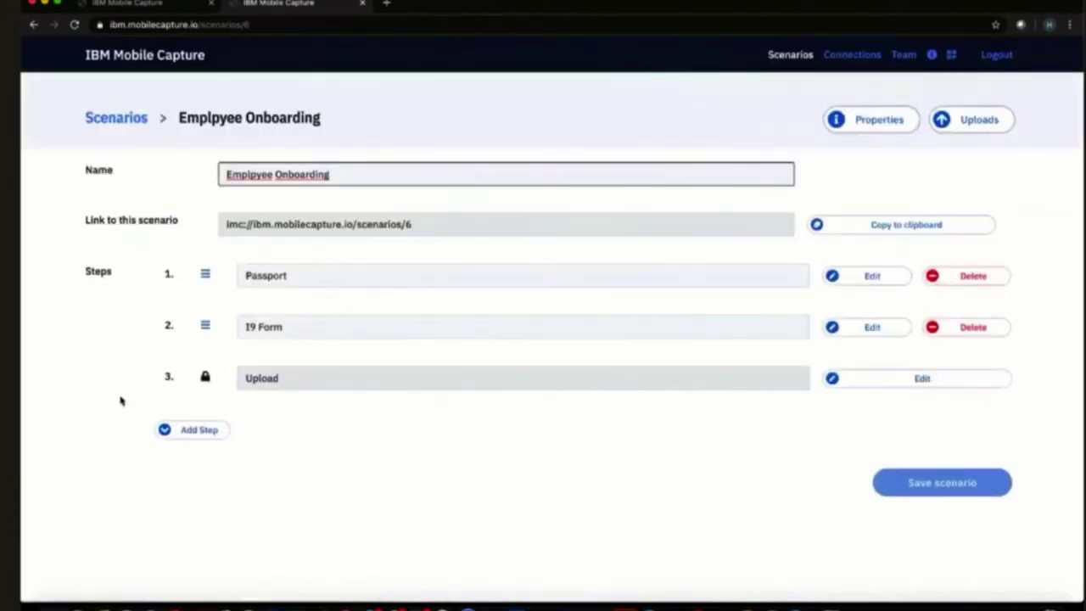
Add a Photo step named 'Drug test COnsent FOrm' and save its settings.
{"action": "left_click", "coordinate": [208, 430]}
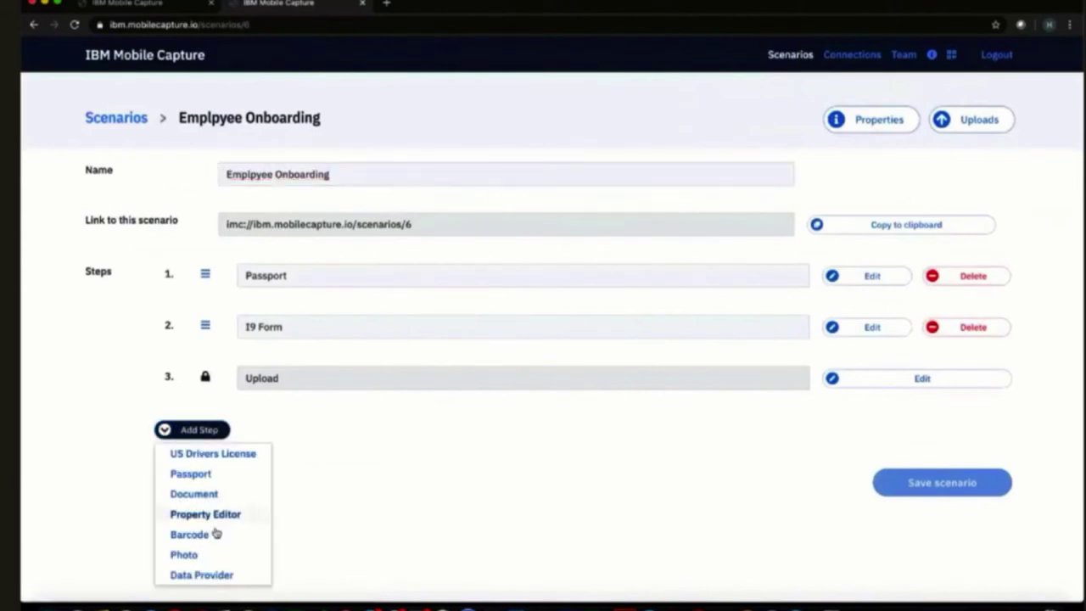
{"action": "left_click", "coordinate": [183, 554]}
{"action": "left_click_drag", "start_coordinate": [588, 378], "coordinate": [194, 378]}
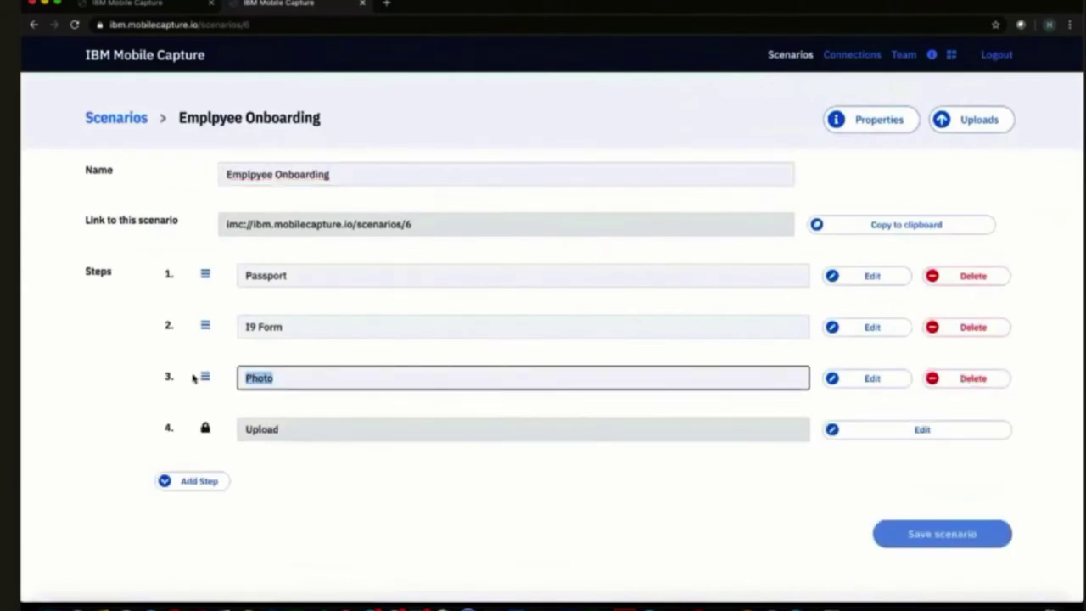
{"action": "type", "text": "Drug test "}
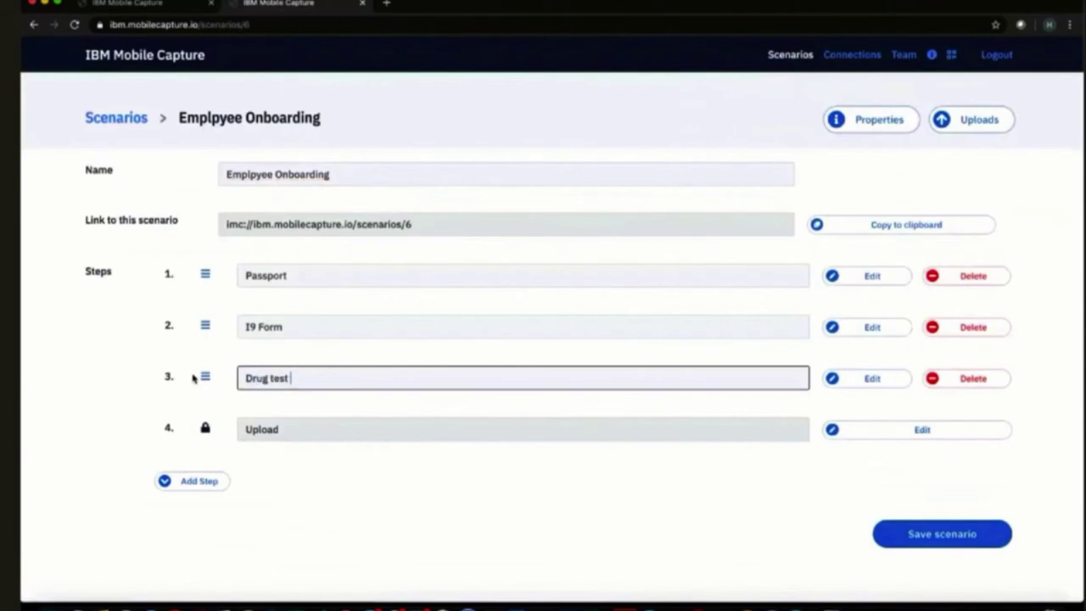
{"action": "type", "text": "COnsent FOrm"}
{"action": "left_click", "coordinate": [848, 378]}
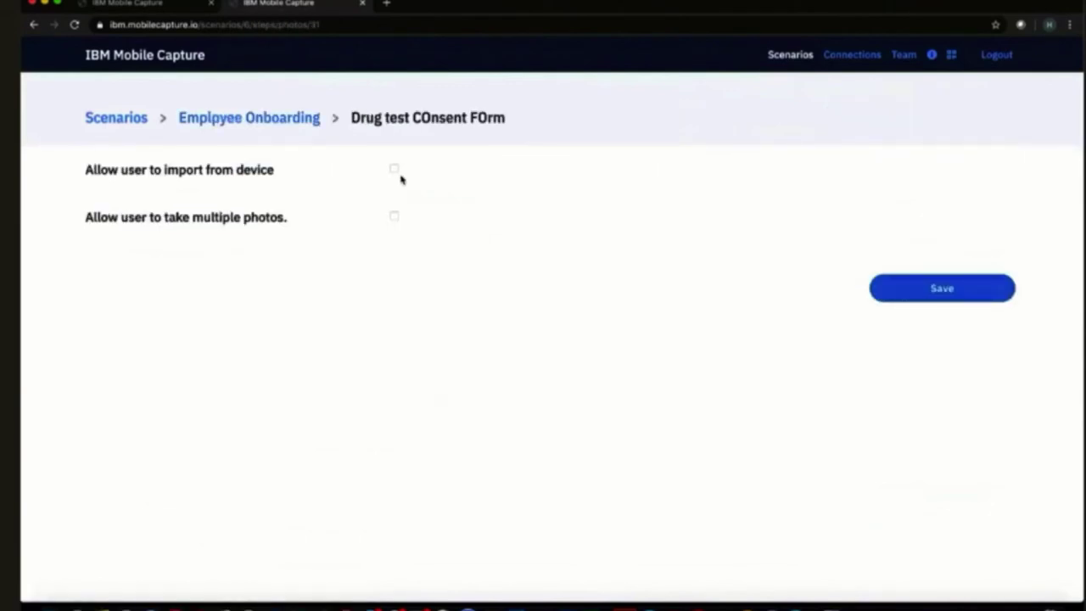
{"action": "left_click", "coordinate": [916, 288]}
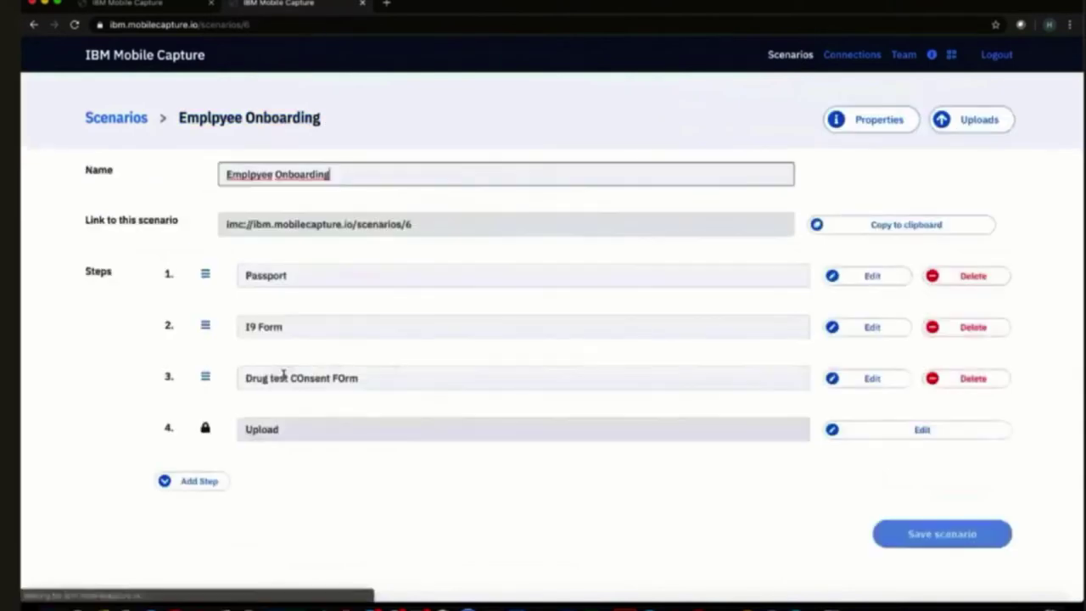
Add a Property Editor step and open its settings.
{"action": "left_click", "coordinate": [203, 481]}
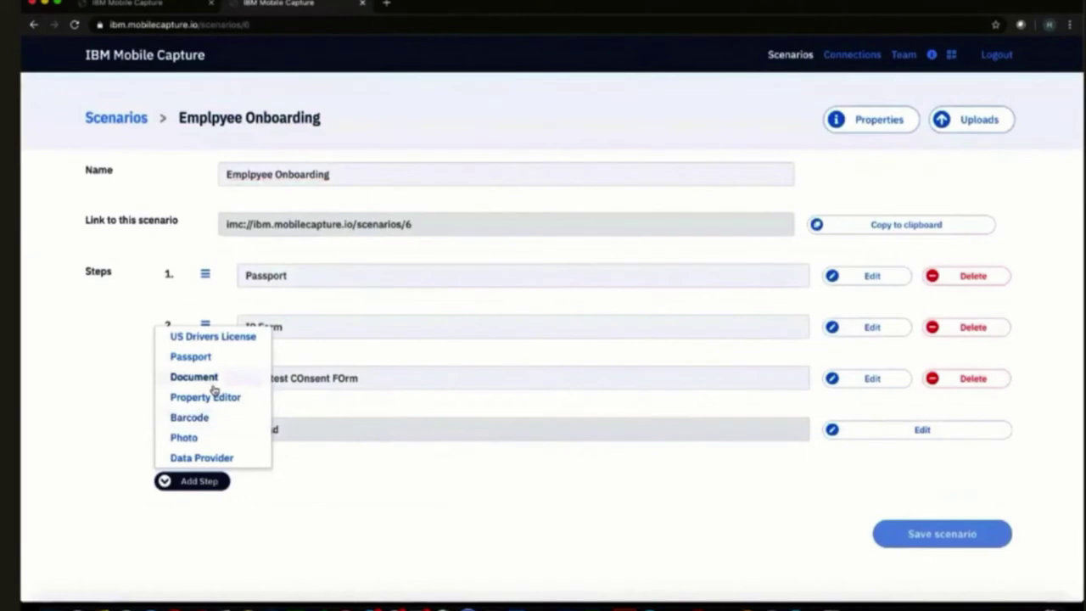
{"action": "left_click", "coordinate": [208, 397]}
{"action": "left_click", "coordinate": [911, 426]}
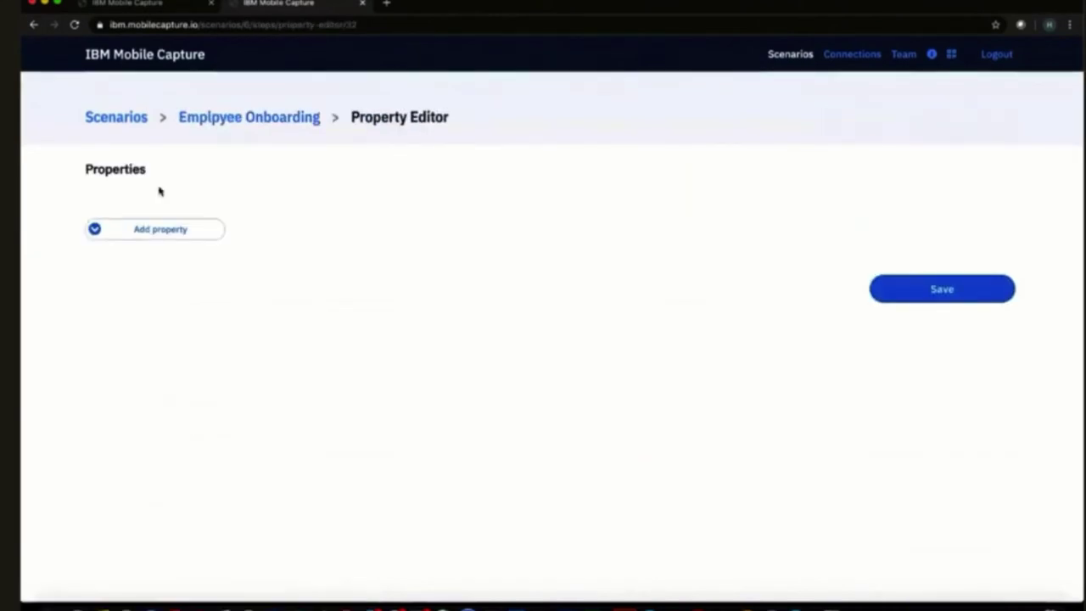
Add the Passport properties Name primary identifier, Passport number and Date of birth.
{"action": "left_click", "coordinate": [160, 230]}
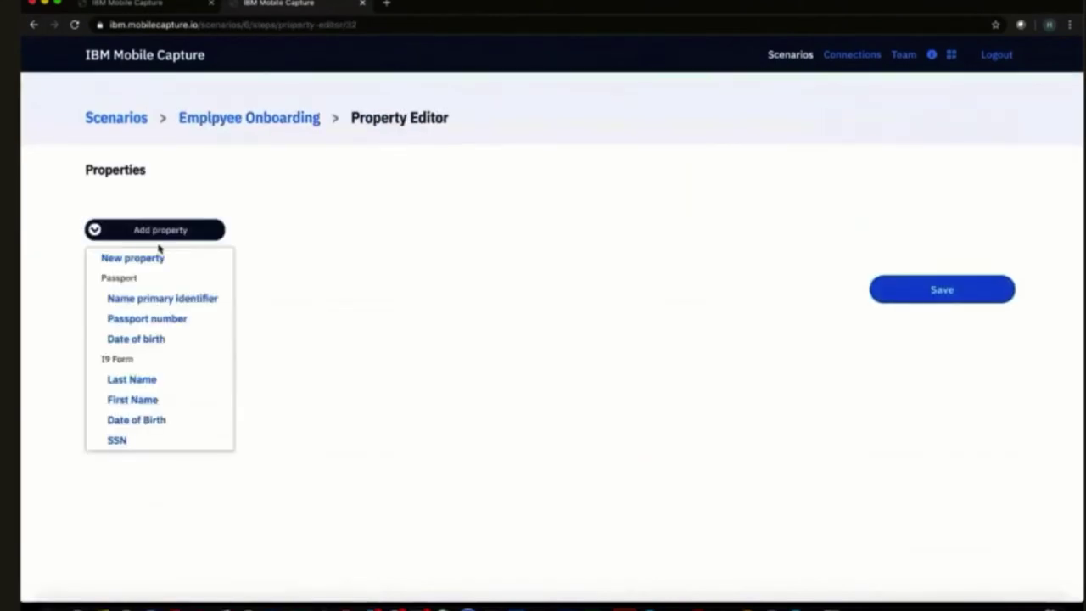
{"action": "left_click", "coordinate": [161, 298]}
{"action": "left_click", "coordinate": [160, 282]}
{"action": "left_click", "coordinate": [172, 373]}
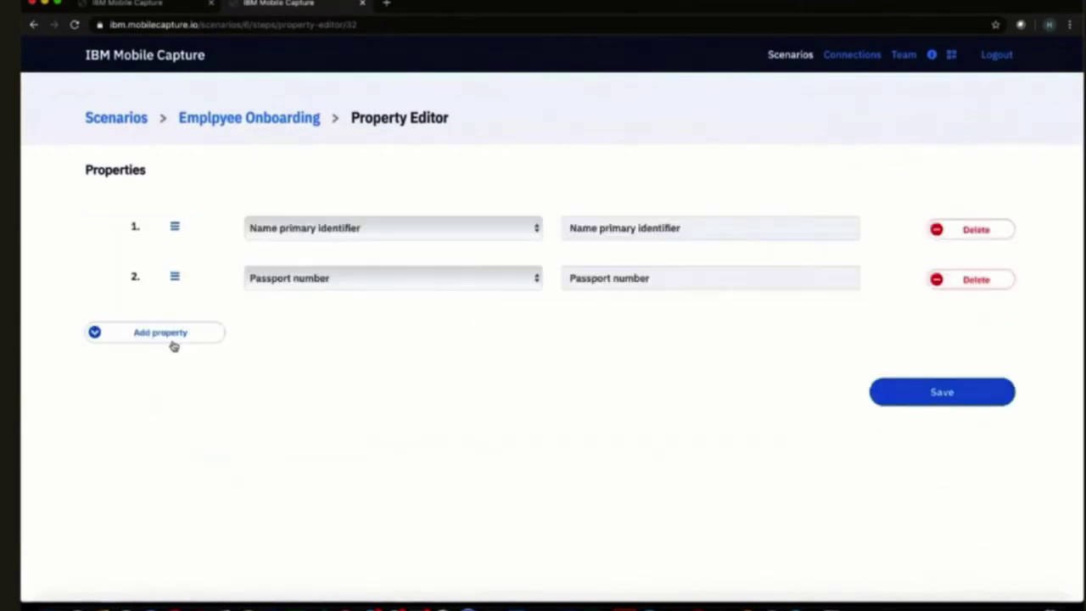
{"action": "left_click", "coordinate": [172, 340]}
{"action": "left_click", "coordinate": [191, 445]}
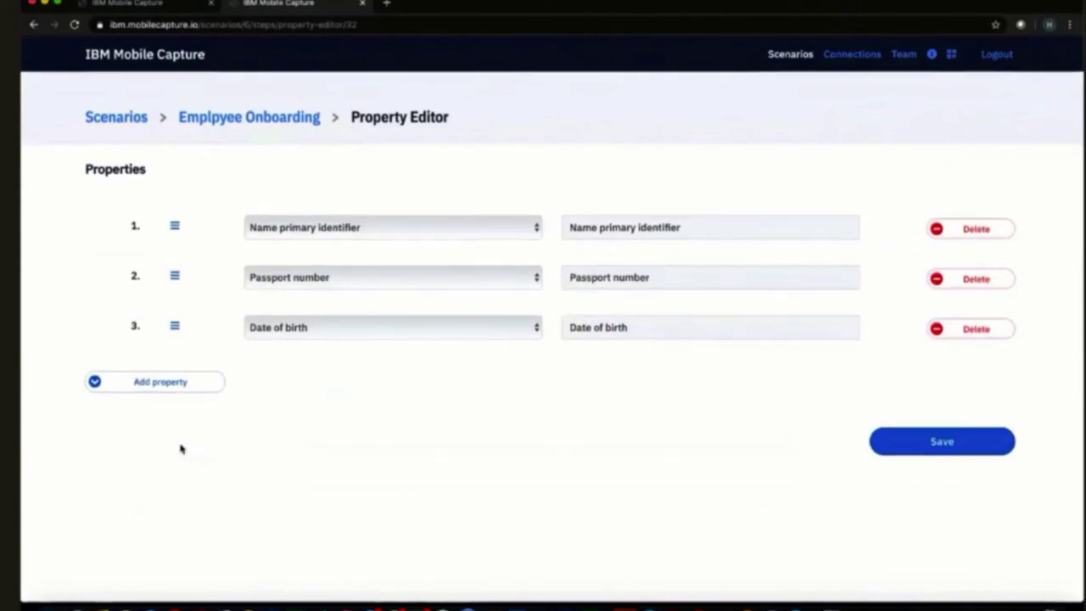
Add the I9 Form properties Last Name, First Name, Date of Birth and SSN.
{"action": "left_click", "coordinate": [160, 381]}
{"action": "left_click", "coordinate": [133, 532]}
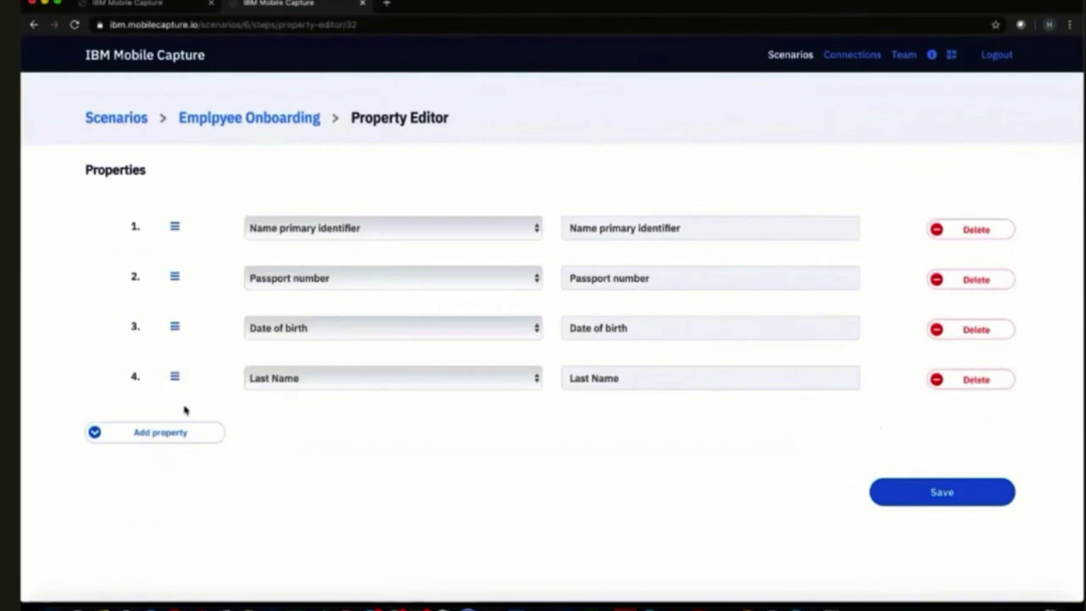
{"action": "left_click", "coordinate": [170, 431]}
{"action": "left_click", "coordinate": [170, 598]}
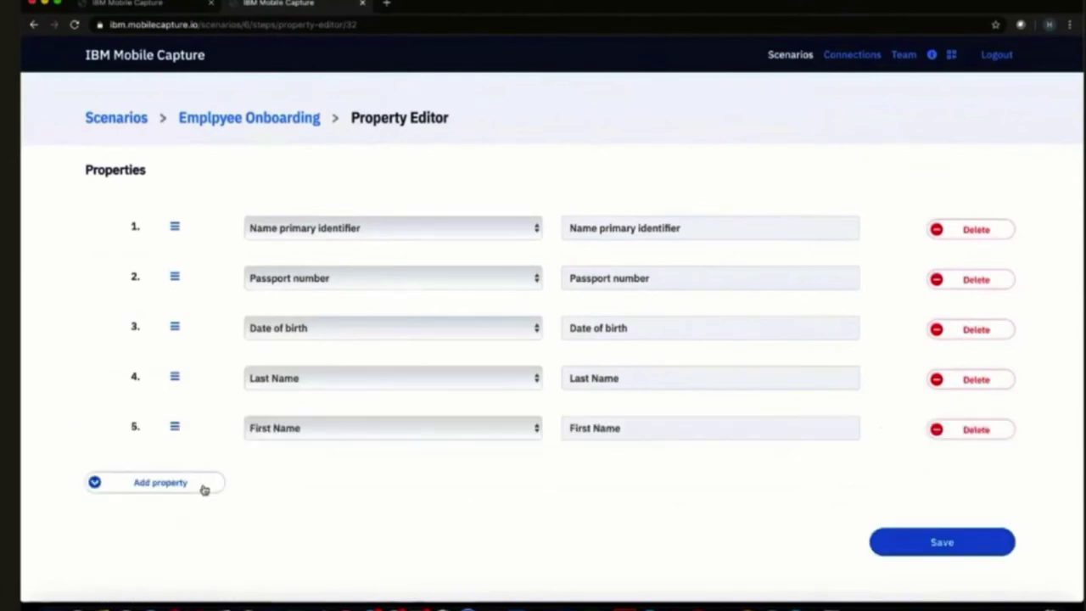
{"action": "left_click", "coordinate": [204, 490]}
{"action": "left_click", "coordinate": [140, 588]}
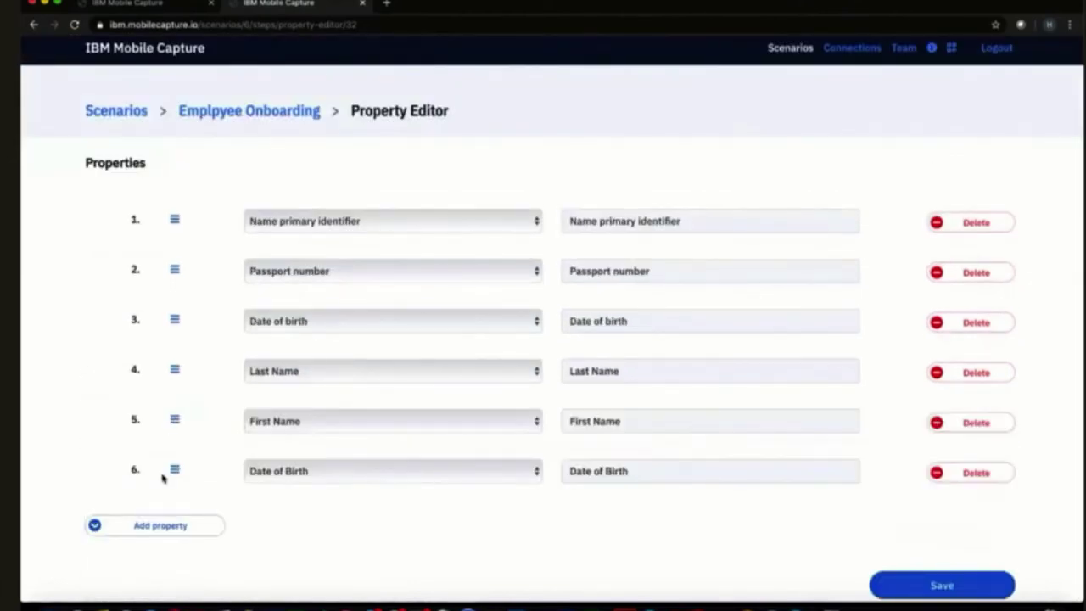
{"action": "left_click", "coordinate": [159, 527]}
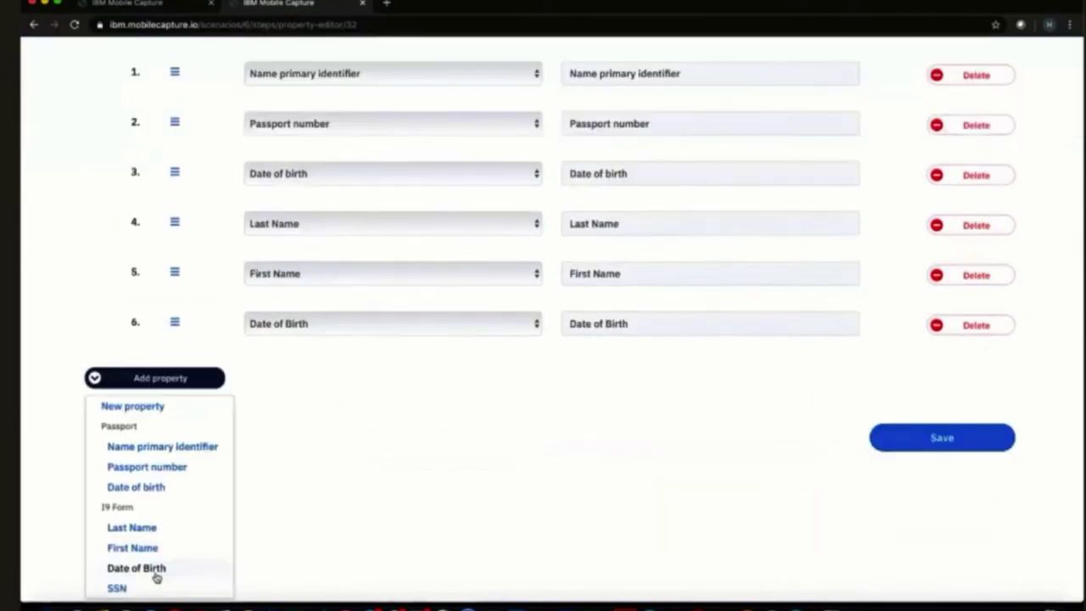
{"action": "left_click", "coordinate": [118, 588]}
Relabel the SSN property 'Social Security Number' and save the properties.
{"action": "left_click_drag", "start_coordinate": [174, 220], "coordinate": [173, 244]}
{"action": "double_click", "coordinate": [624, 475]}
{"action": "type", "text": "Social"}
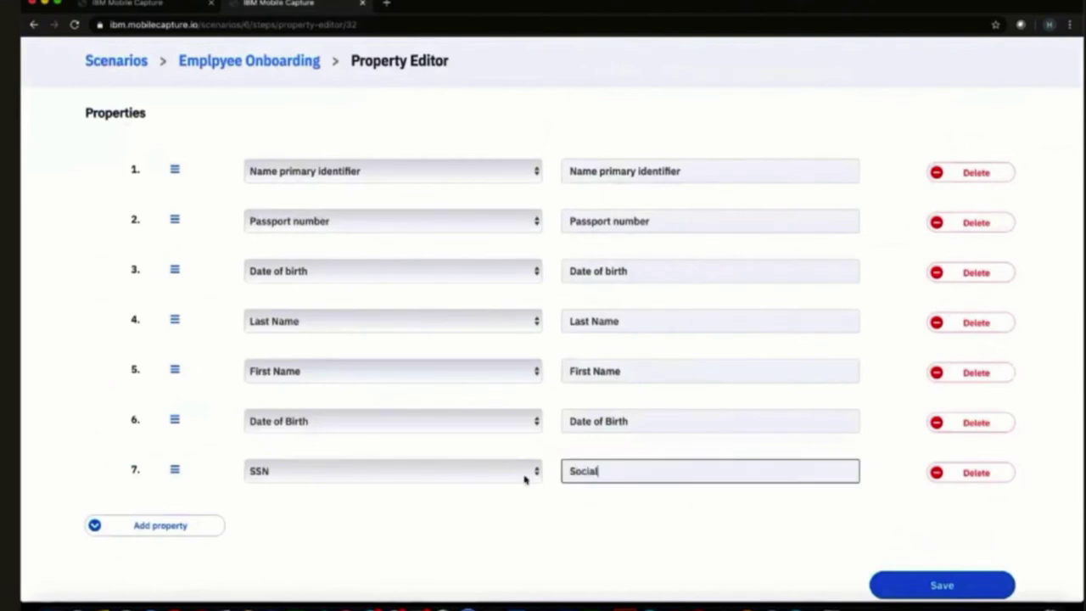
{"action": "type", "text": " Security Numbe"}
{"action": "type", "text": "r"}
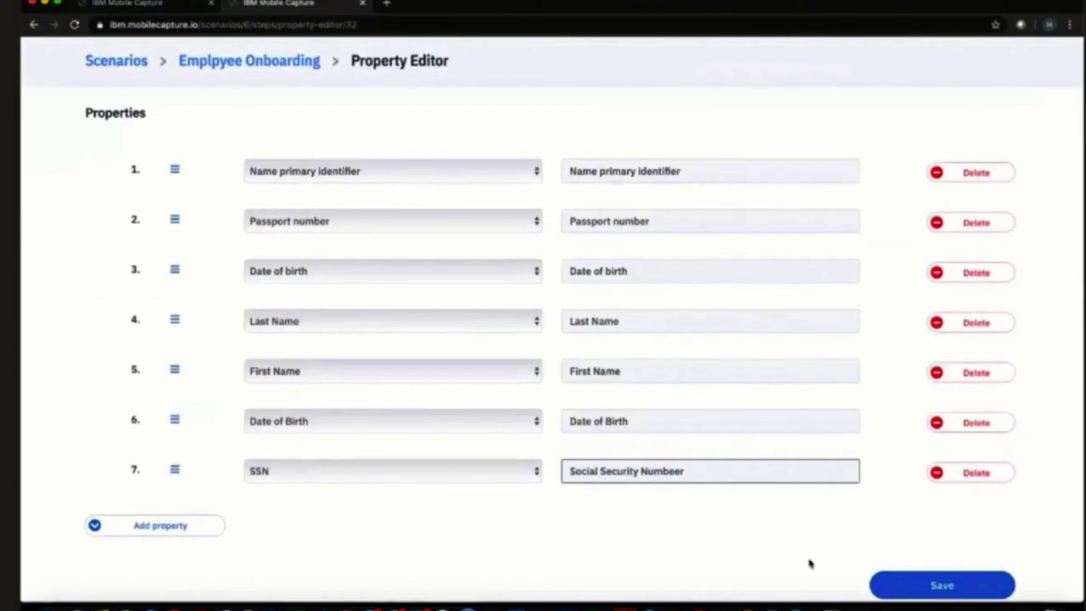
{"action": "left_click", "coordinate": [942, 587]}
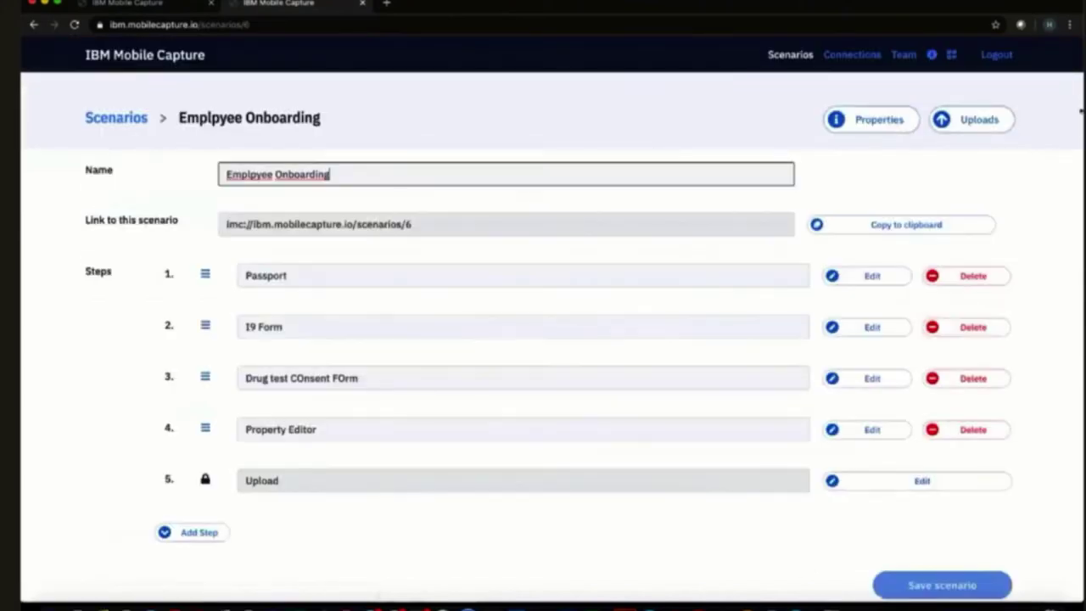